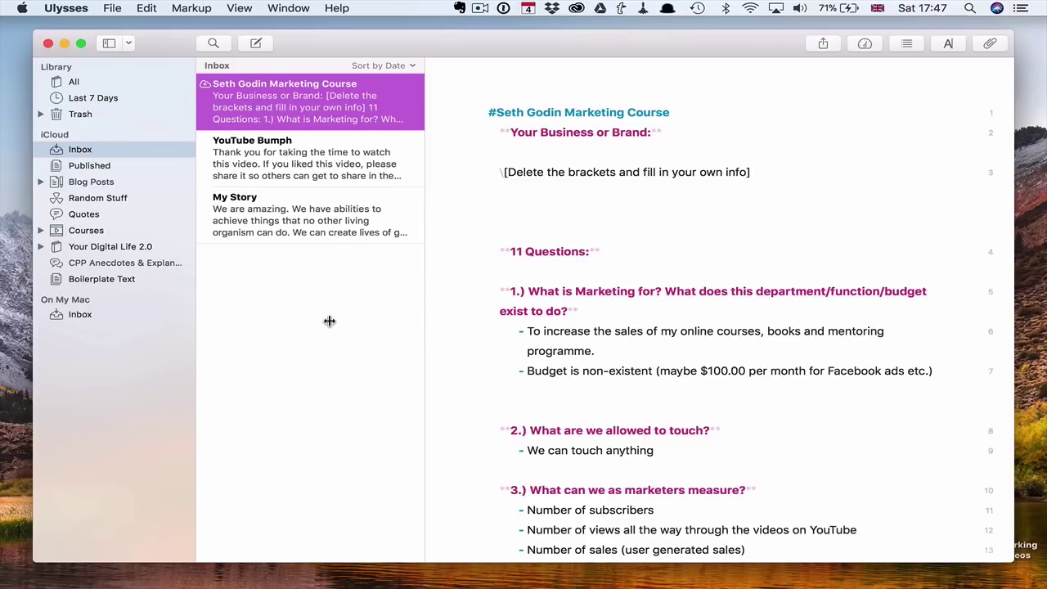
Open the Published group, then Blog Posts, showing 'The 2018 Time And Life Mastery Workbook Is Here!'.
drag(423, 42, 431, 44)
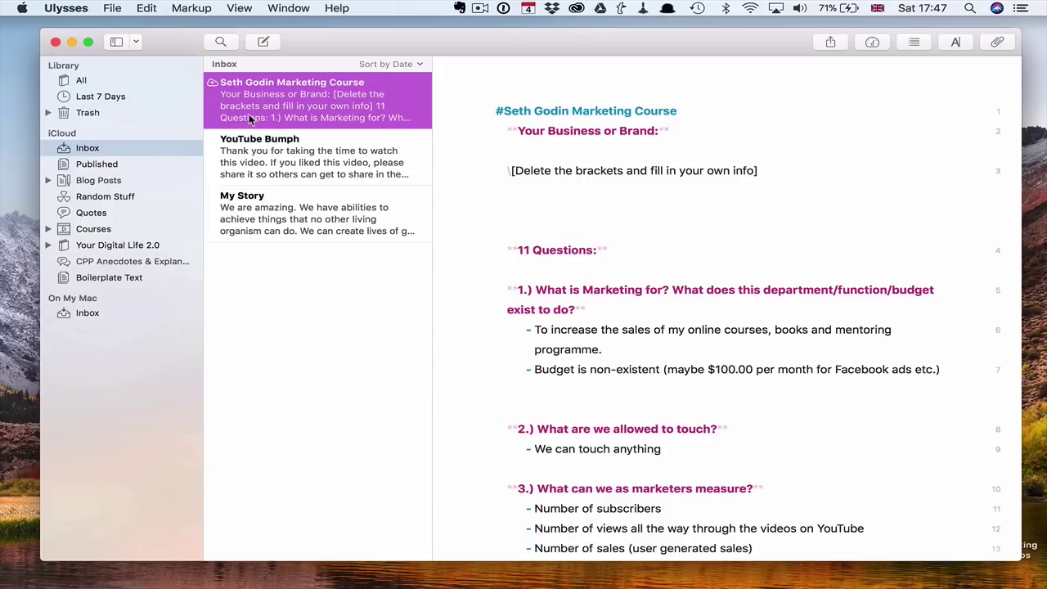
click(101, 168)
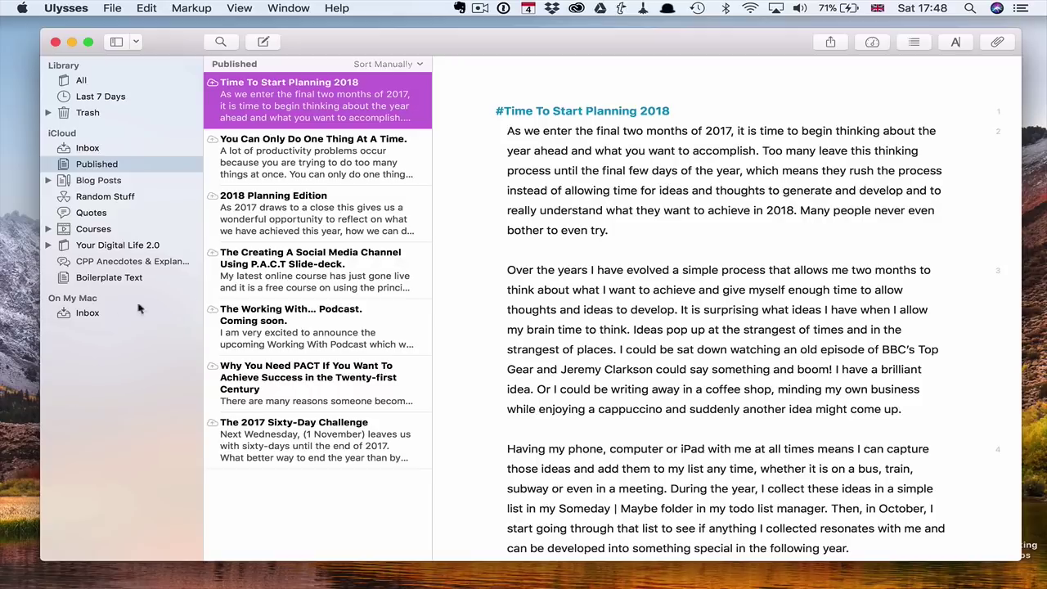
click(96, 180)
Expand Blog Posts and check its empty Medium Articles, Lifehack Articles and Newsletter subgroups.
click(47, 181)
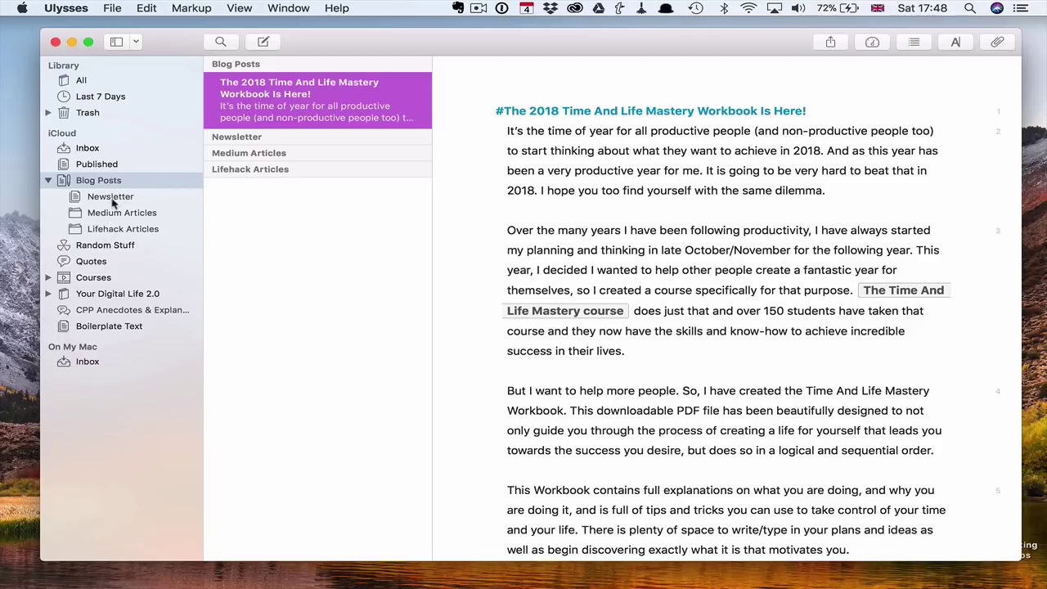
click(115, 217)
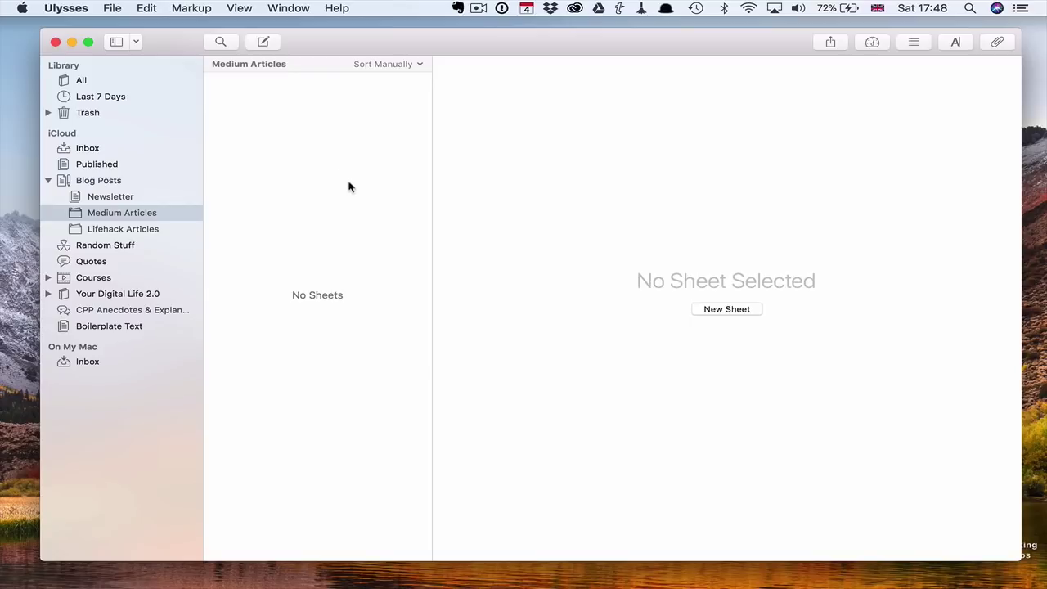
click(131, 231)
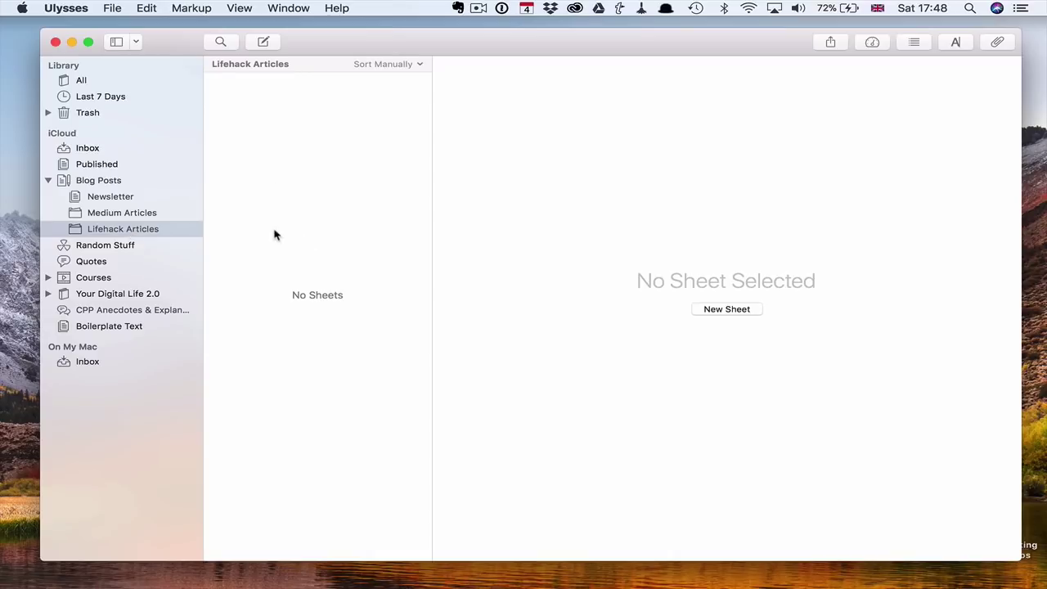
click(112, 198)
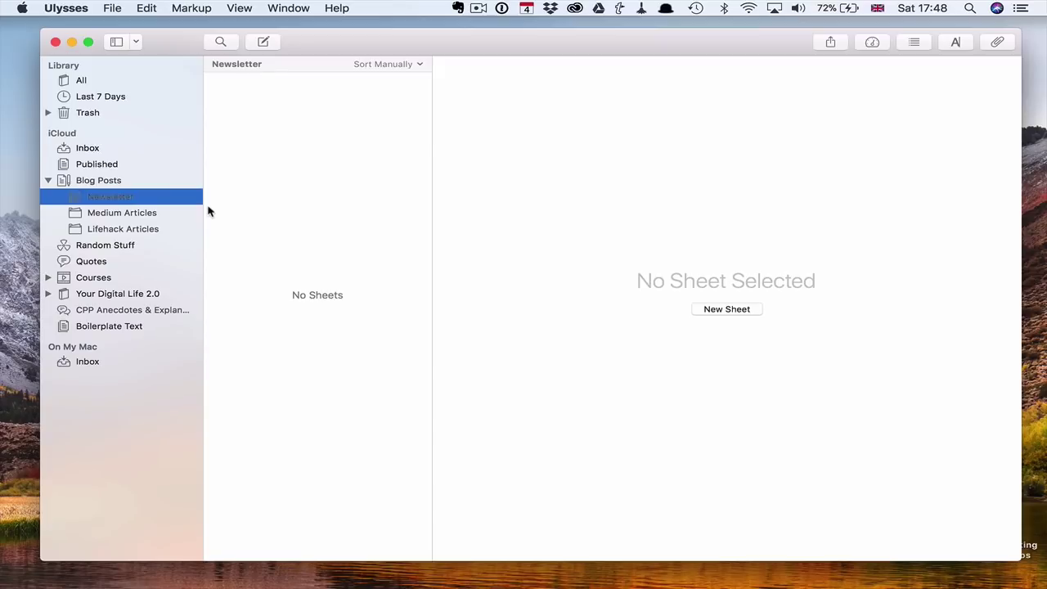
click(82, 181)
Return to Published and read The 2017 Sixty-Day Challenge and the why-you-need-PACT sheets.
click(100, 167)
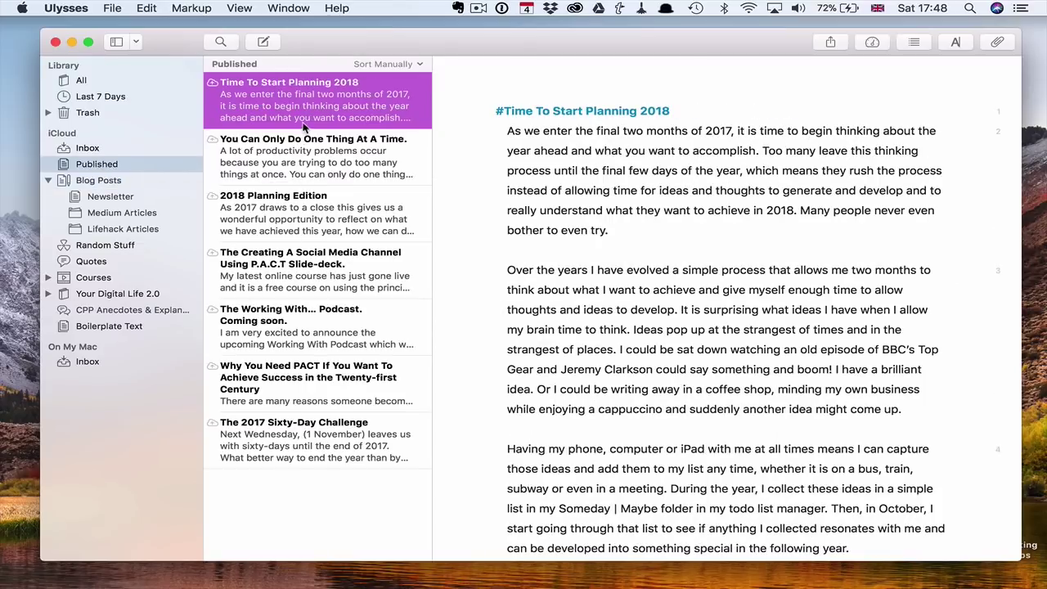
click(280, 459)
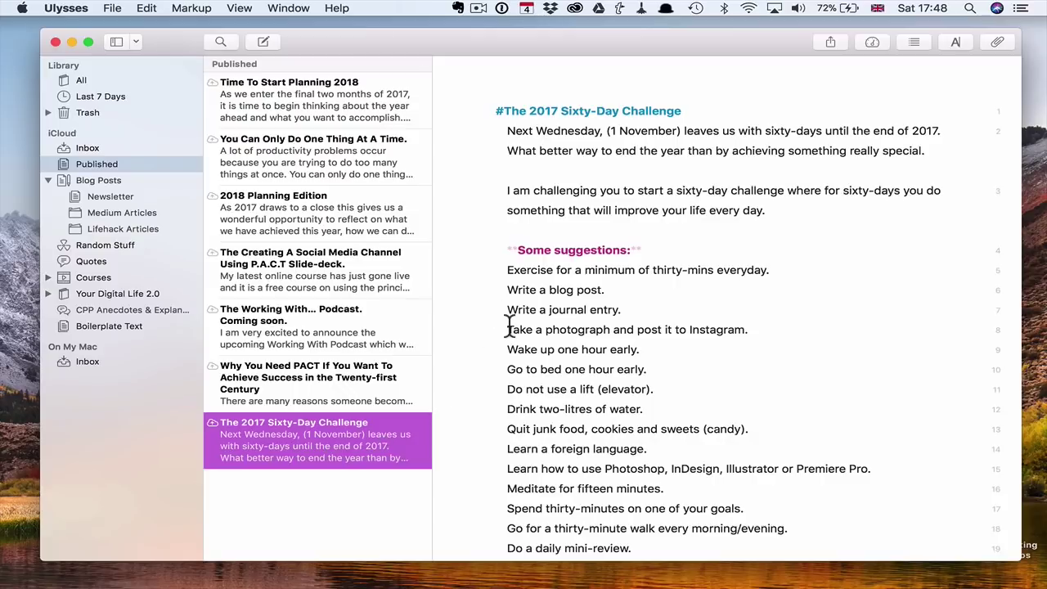
scroll(505, 324, down, 10)
scroll(507, 326, up, 5)
scroll(507, 324, up, 5)
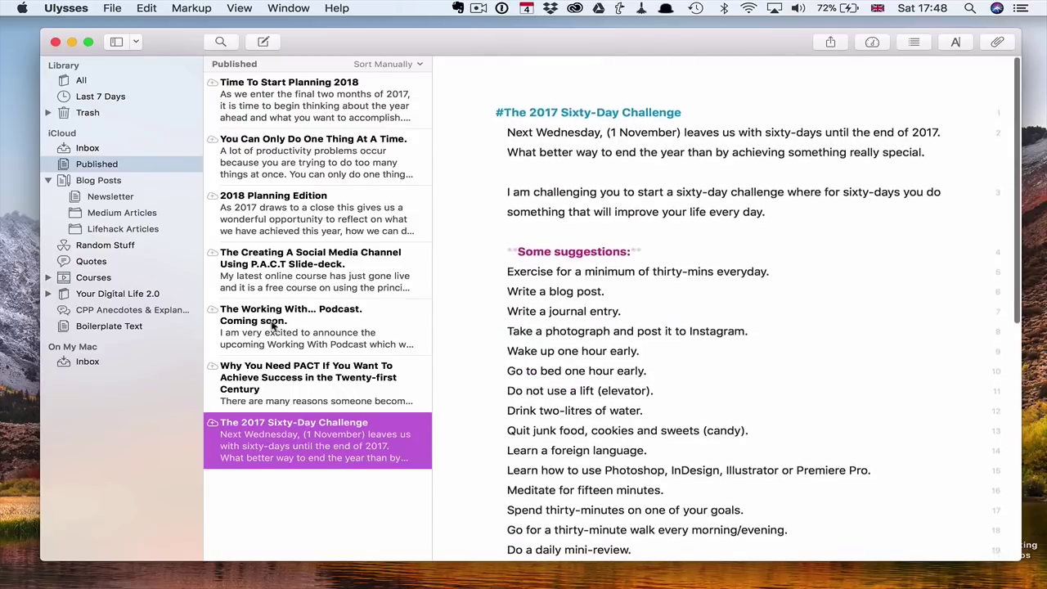
click(275, 382)
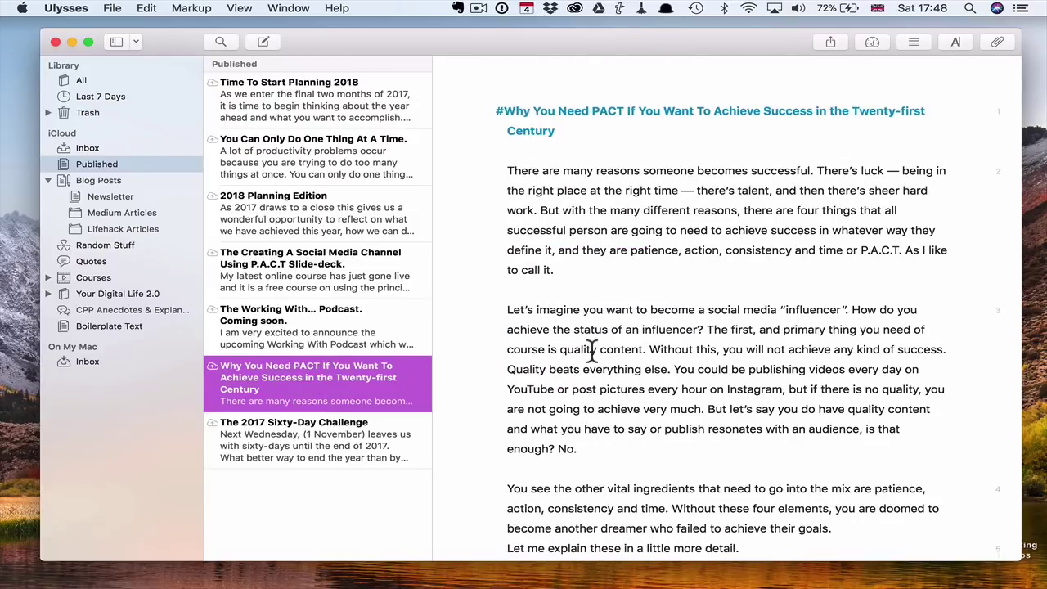
scroll(592, 350, down, 5)
scroll(591, 350, down, 5)
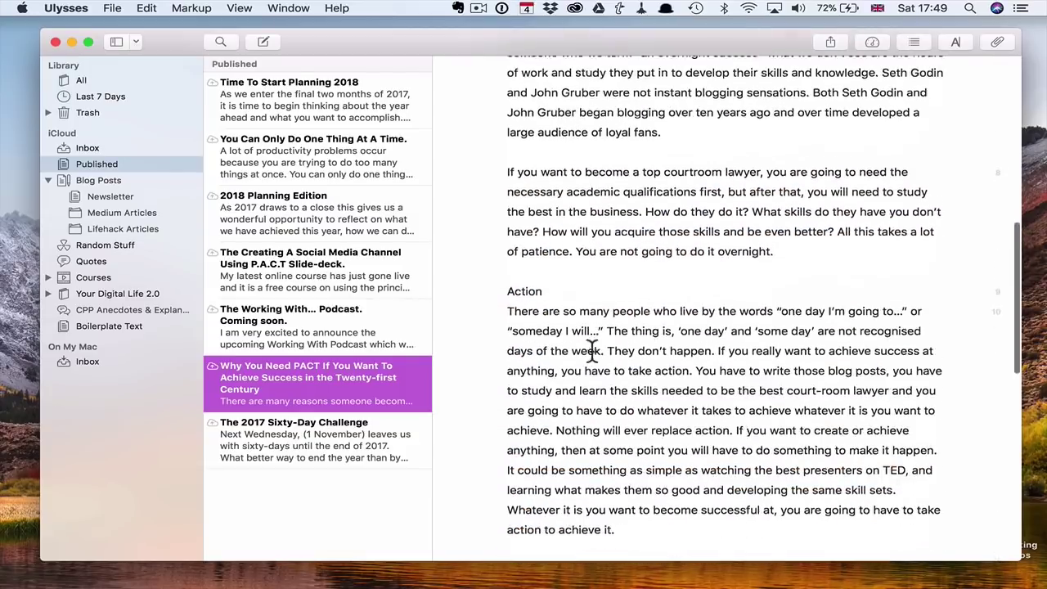
scroll(591, 348, up, 10)
Read The Working With… Podcast announcement, then the social media channel P.A.C.T sheet.
click(278, 327)
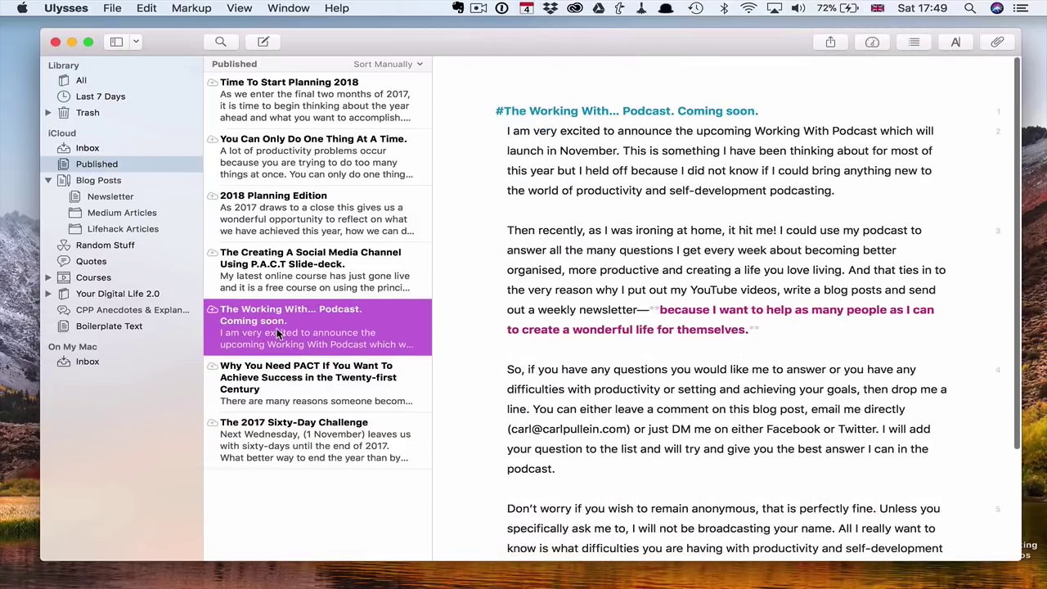
scroll(527, 368, down, 4)
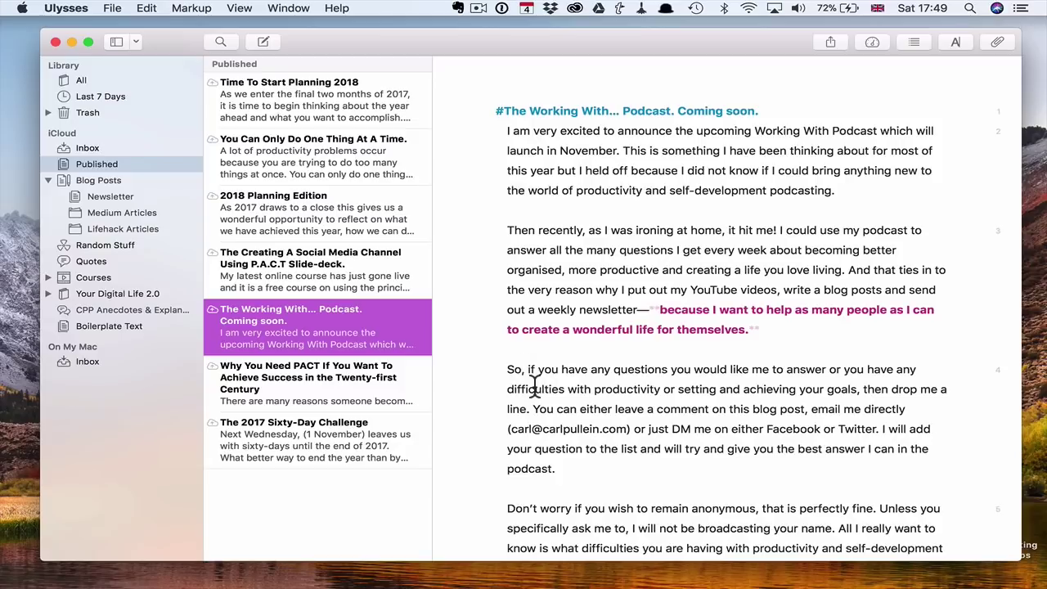
scroll(534, 385, up, 4)
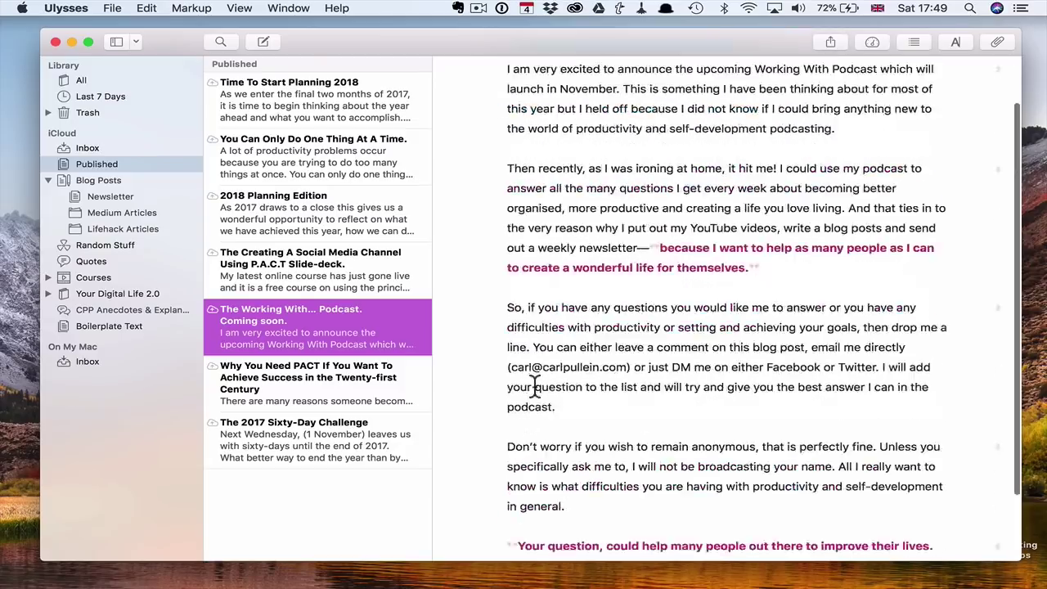
scroll(670, 389, down, 4)
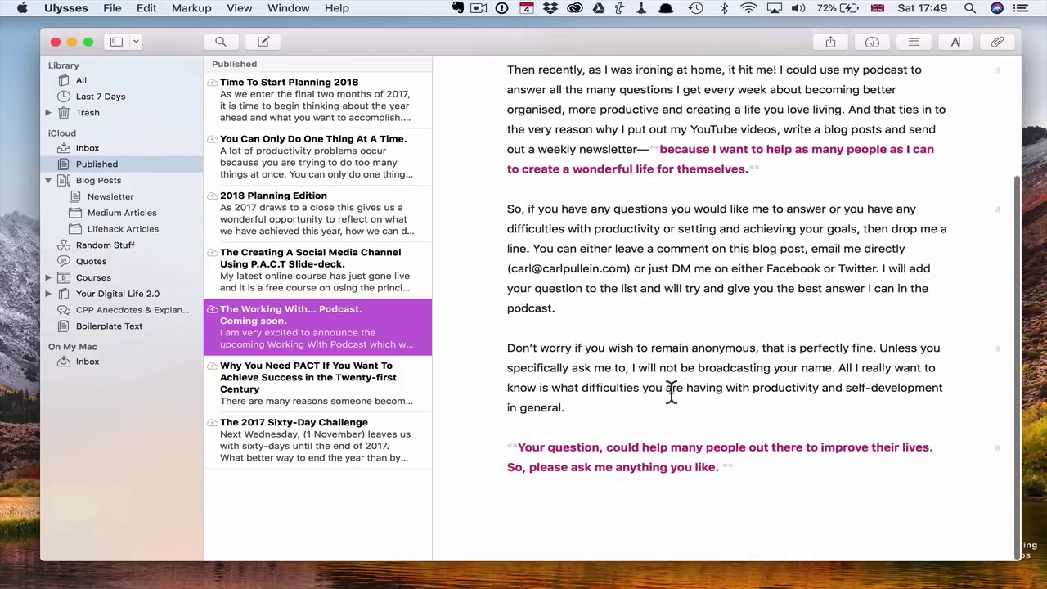
scroll(671, 389, up, 4)
click(290, 253)
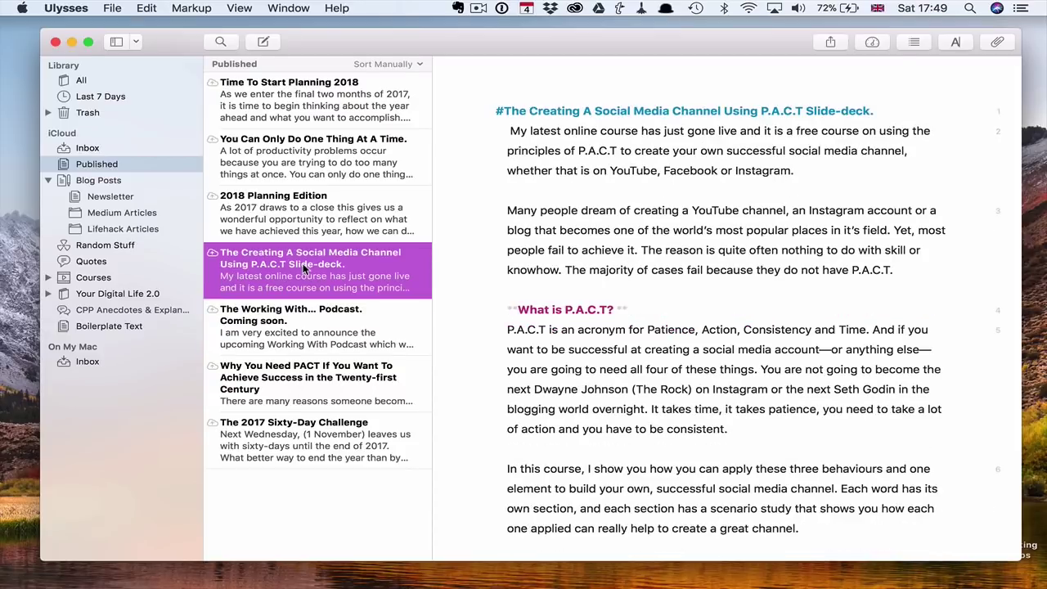
scroll(578, 490, down, 9)
scroll(578, 491, up, 6)
scroll(578, 491, up, 3)
Collapse Blog Posts, view Random Stuff's My Why sheet and Quotes, then show Courses.
click(47, 180)
click(70, 198)
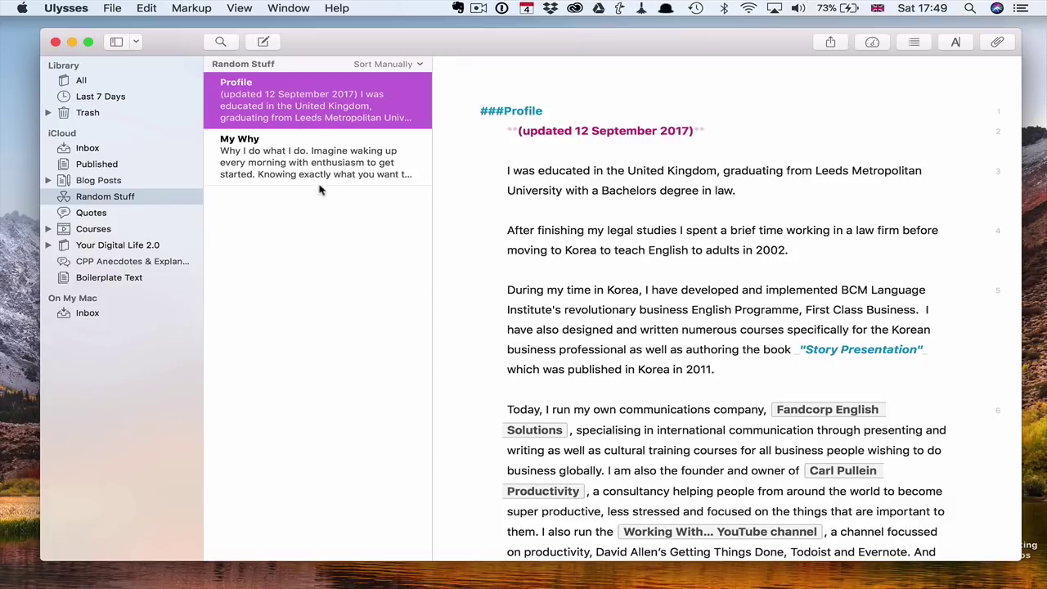
click(344, 162)
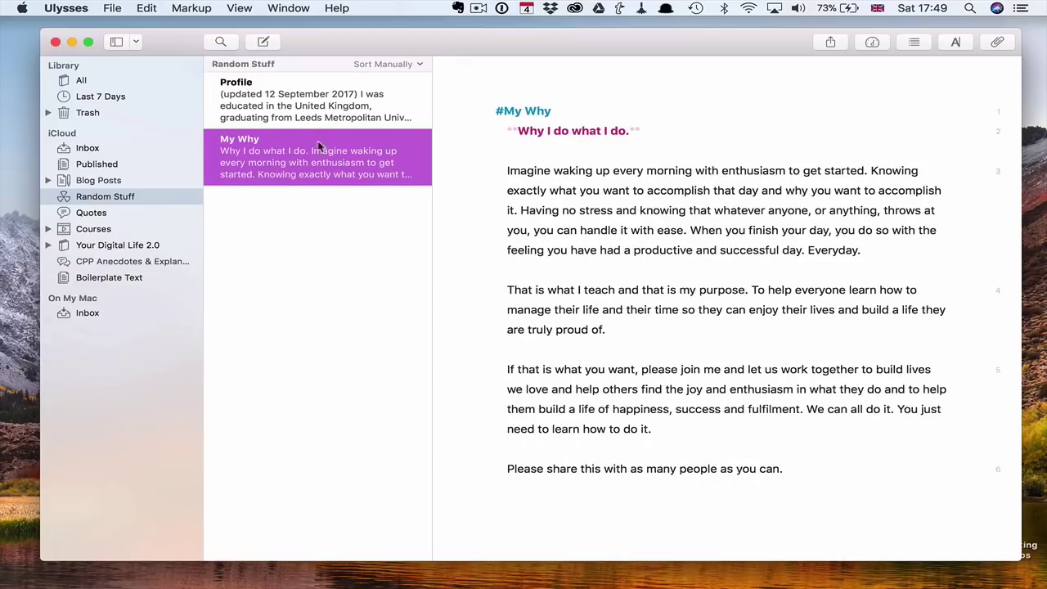
click(111, 214)
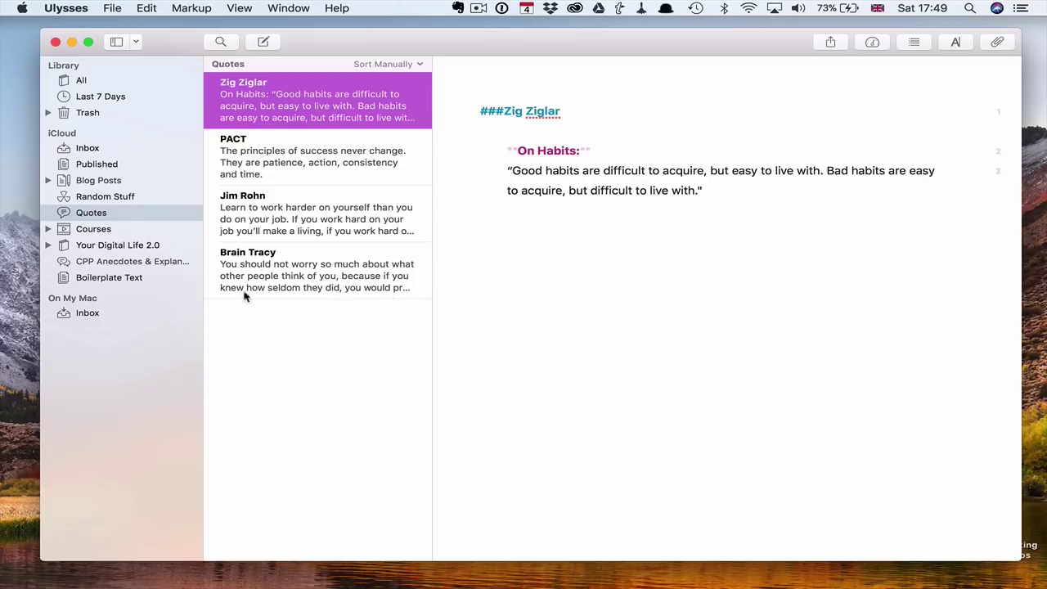
click(128, 233)
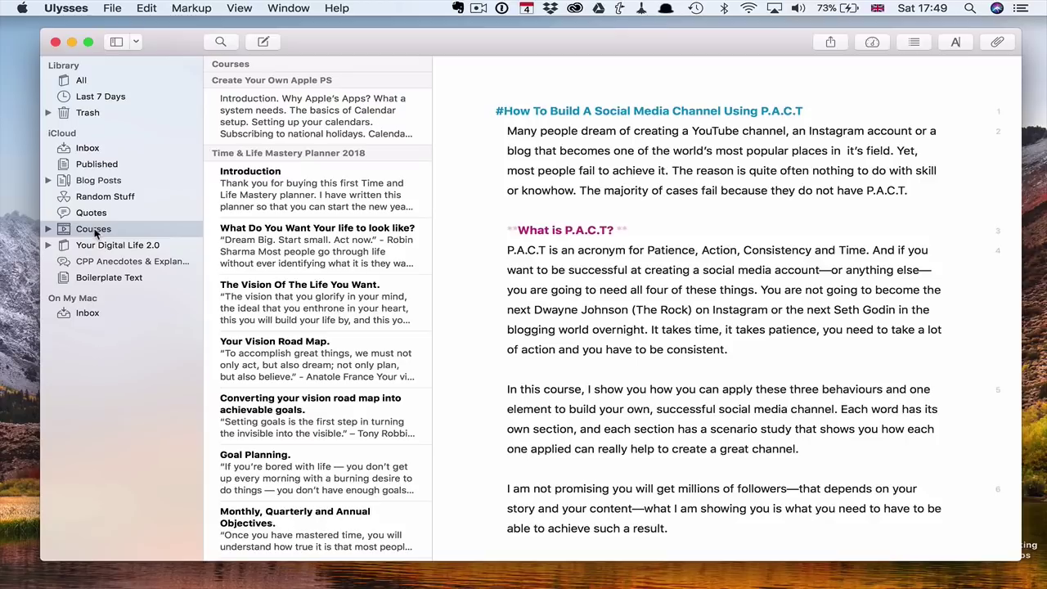
Expand Courses and browse the Create Your Own Apple PS group's sheets.
click(48, 229)
click(115, 247)
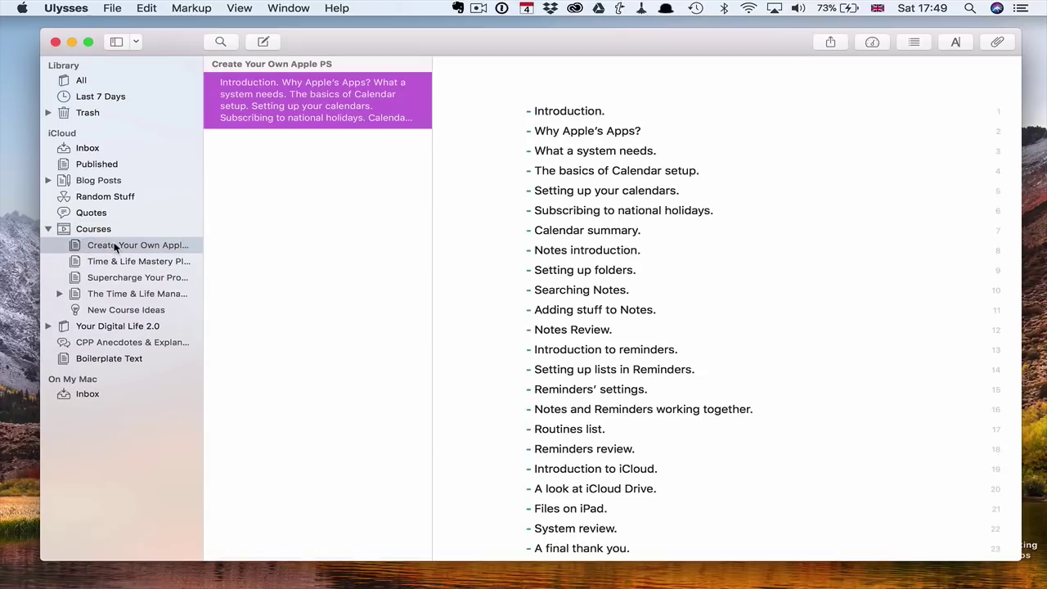
mouse_move(266, 209)
scroll(609, 368, down, 2)
scroll(610, 368, up, 3)
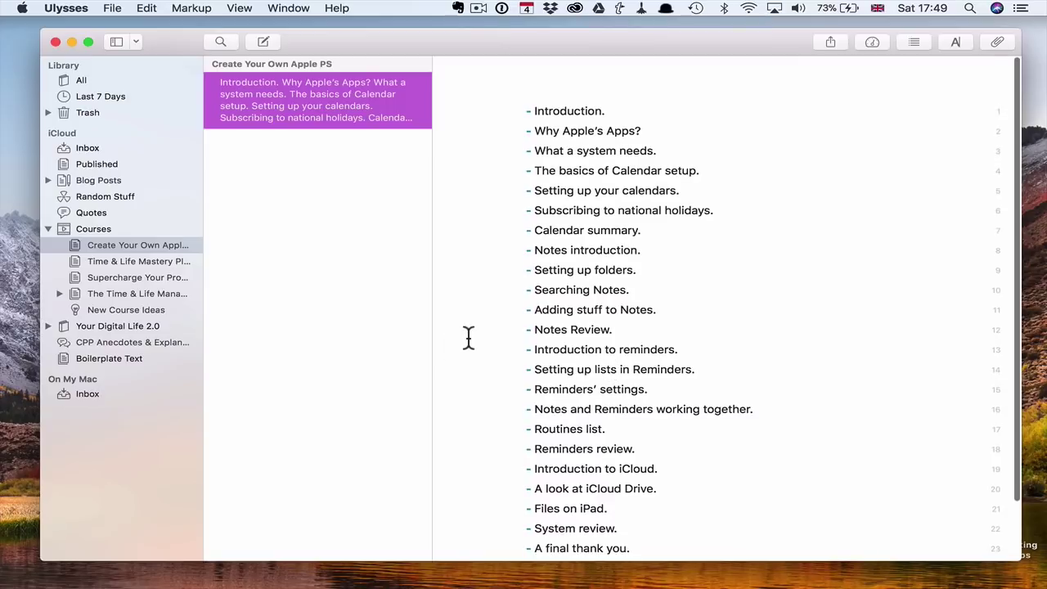
Open the Time & Life Mastery Planner 2018 group and scroll through its chapter sheets.
click(113, 260)
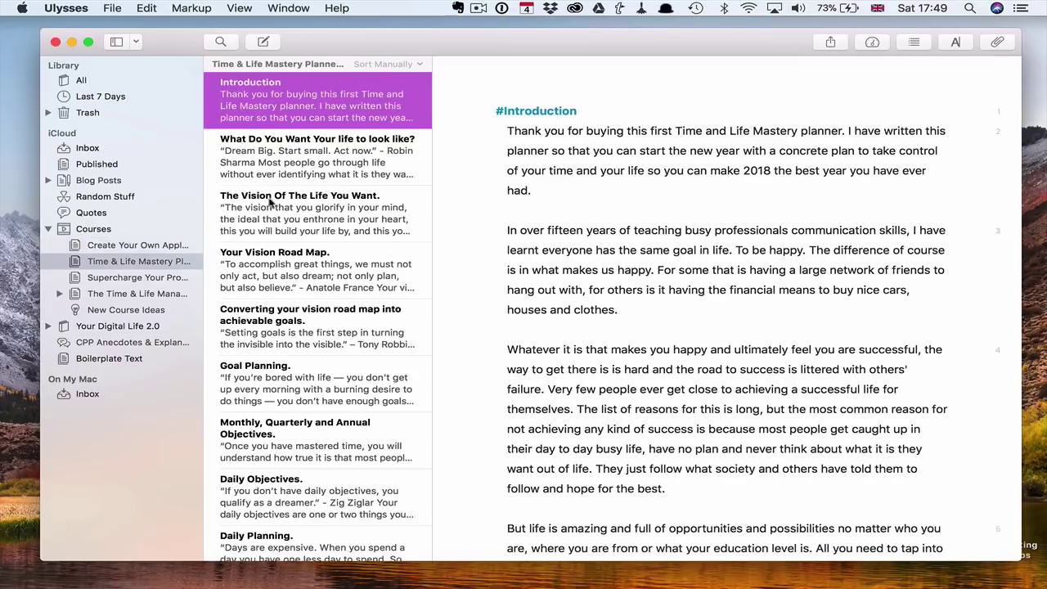
scroll(301, 288, down, 2)
scroll(301, 288, up, 2)
scroll(314, 509, down, 2)
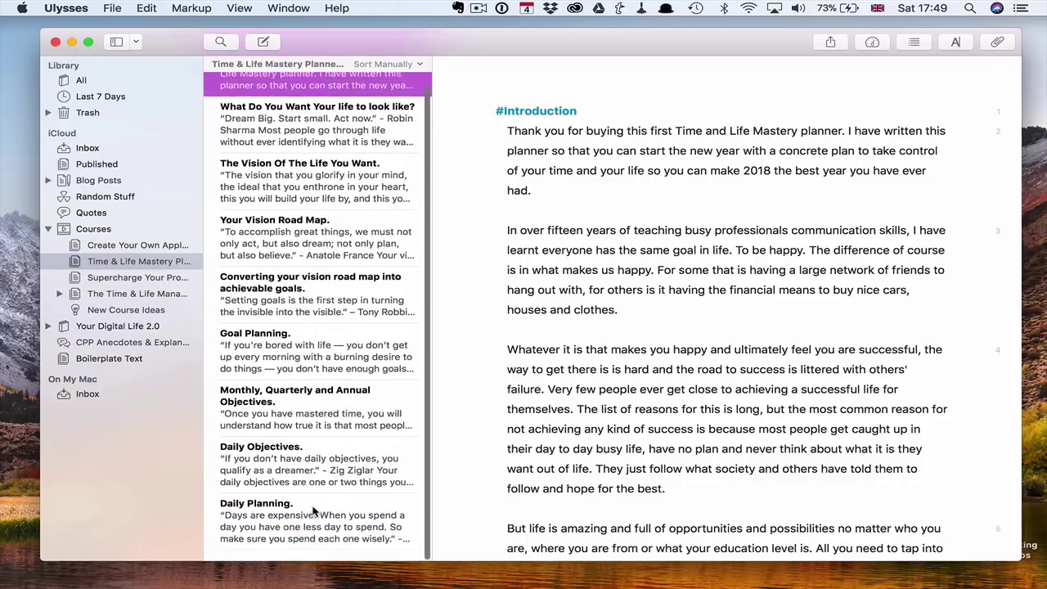
scroll(314, 511, up, 2)
scroll(312, 504, down, 1)
scroll(312, 506, up, 1)
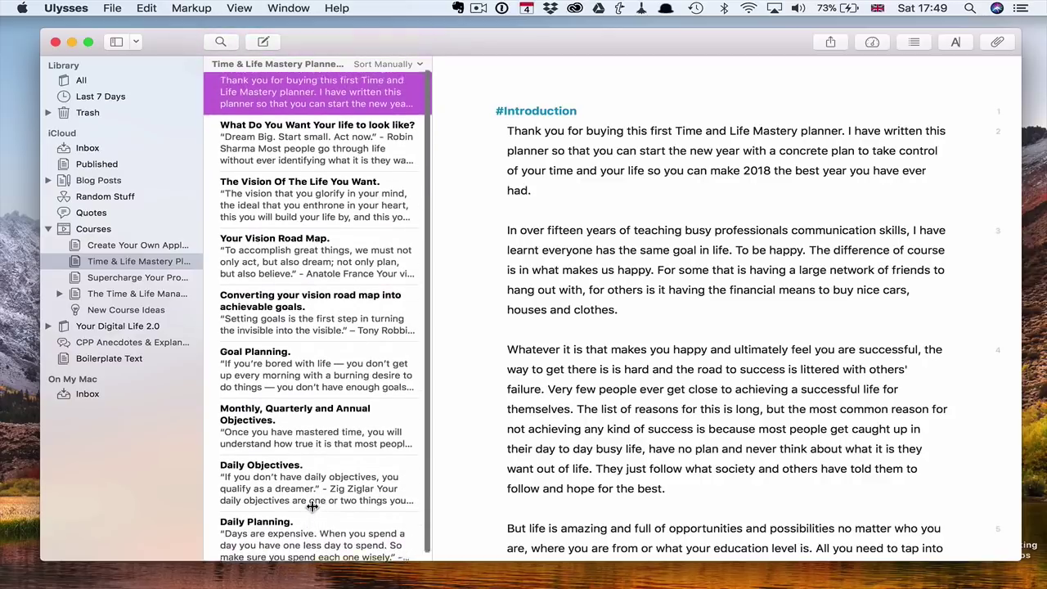
scroll(312, 506, up, 1)
scroll(311, 502, down, 2)
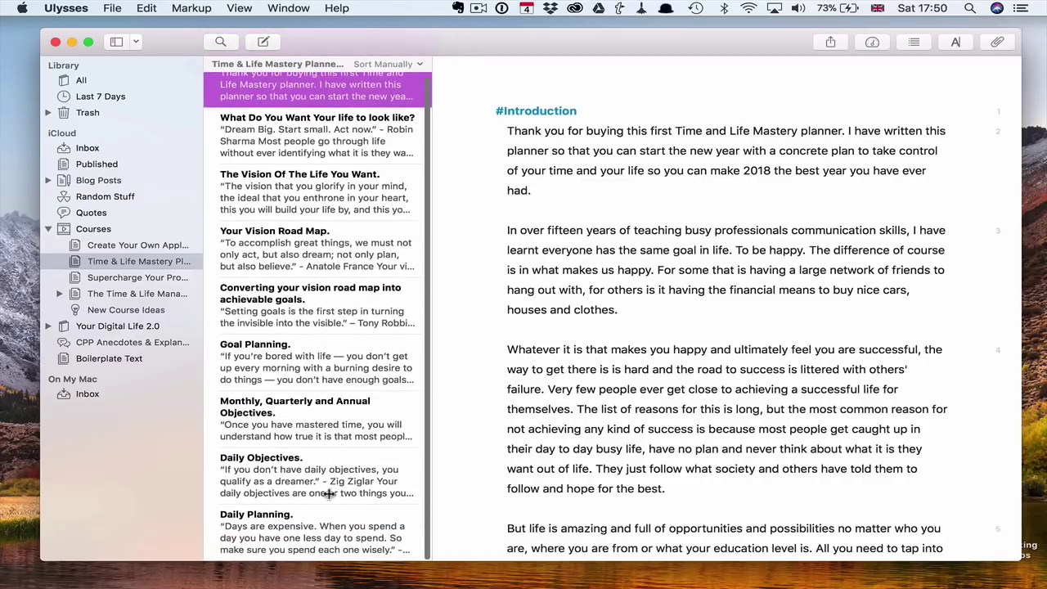
Browse The Time & Life Management Course sheets and show export options for 'Time and Life Mastery.'.
click(148, 300)
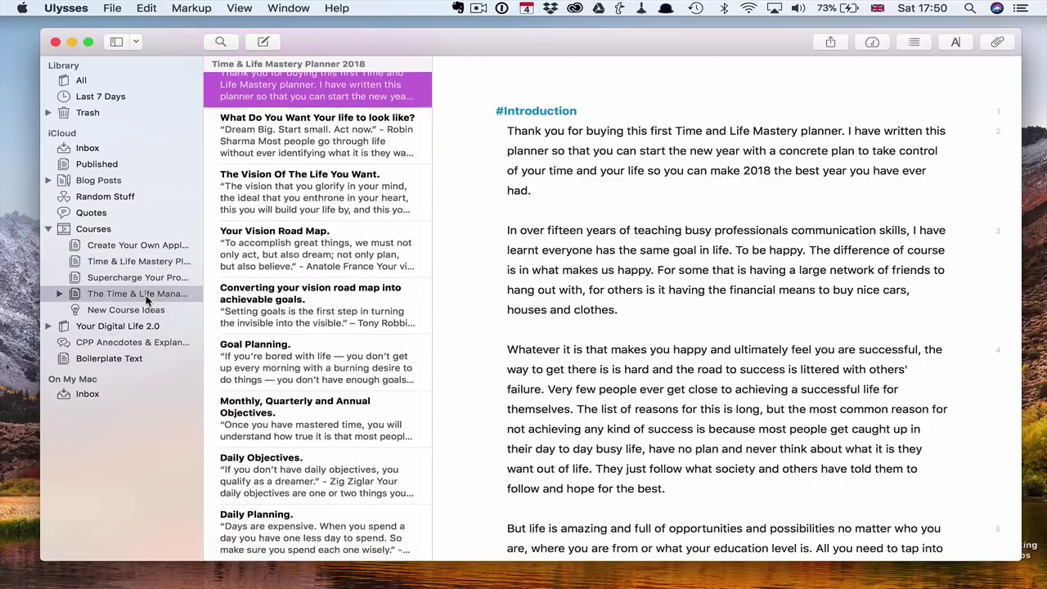
scroll(319, 326, down, 10)
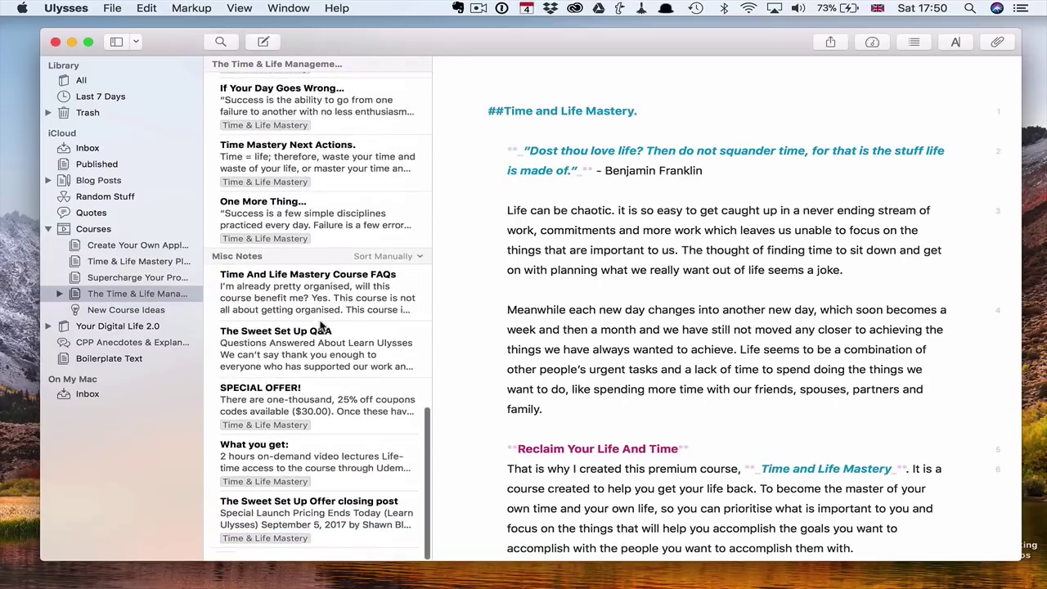
scroll(321, 327, up, 15)
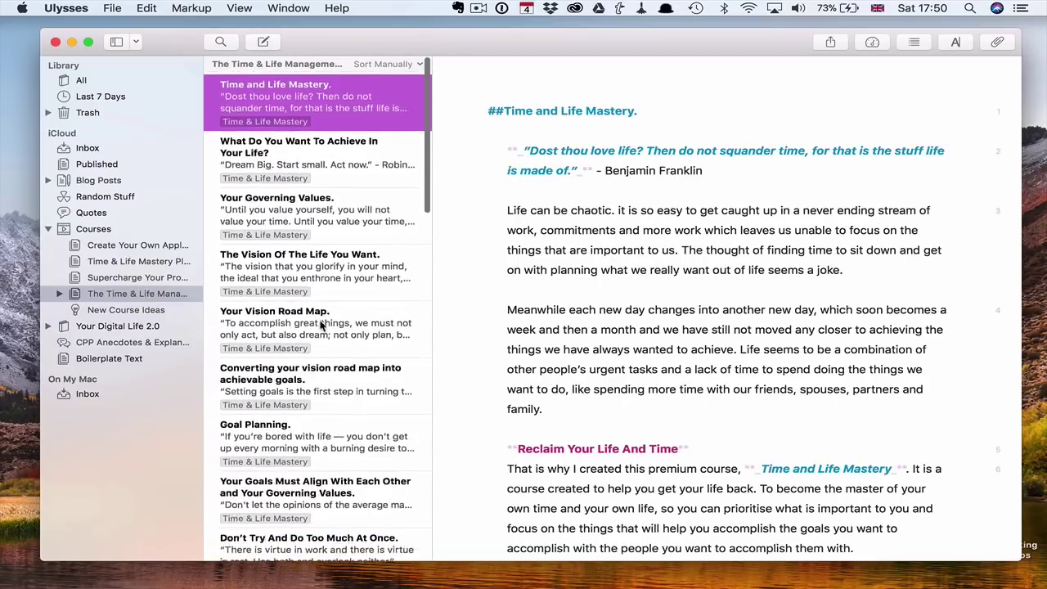
scroll(320, 326, down, 12)
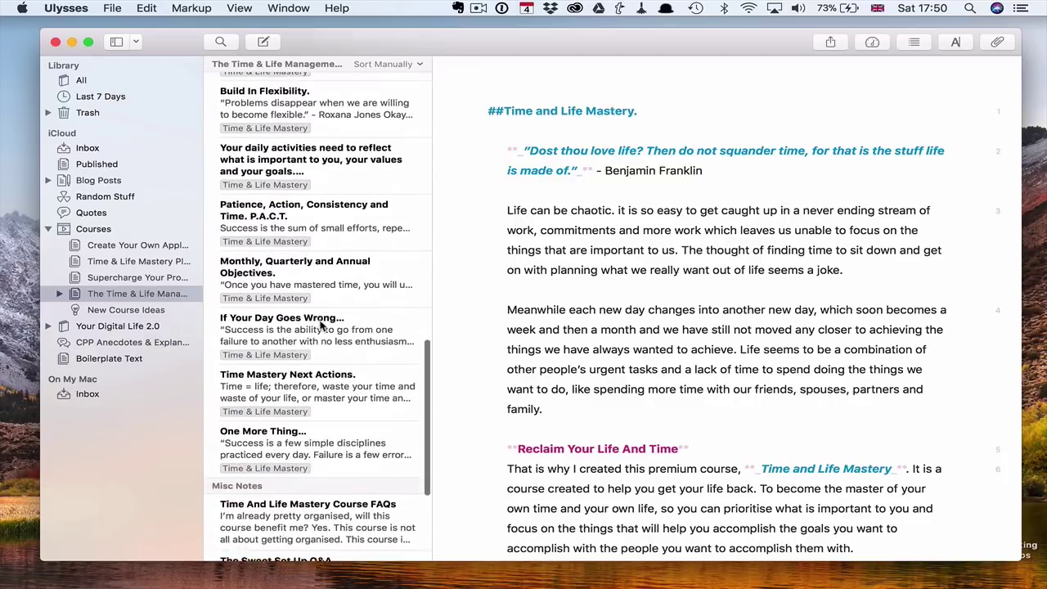
scroll(321, 325, down, 5)
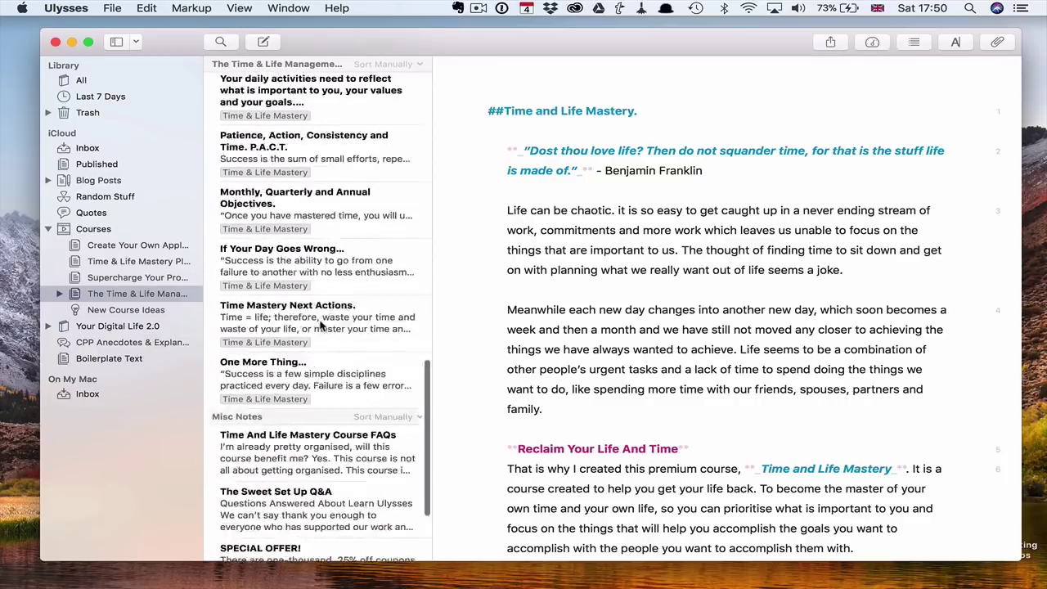
scroll(321, 326, up, 15)
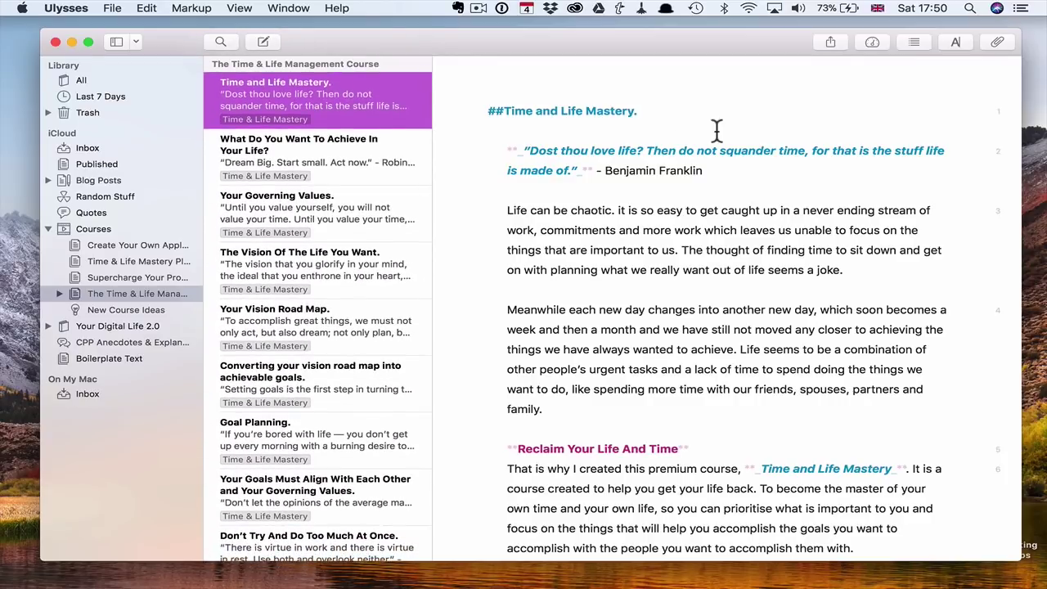
click(831, 45)
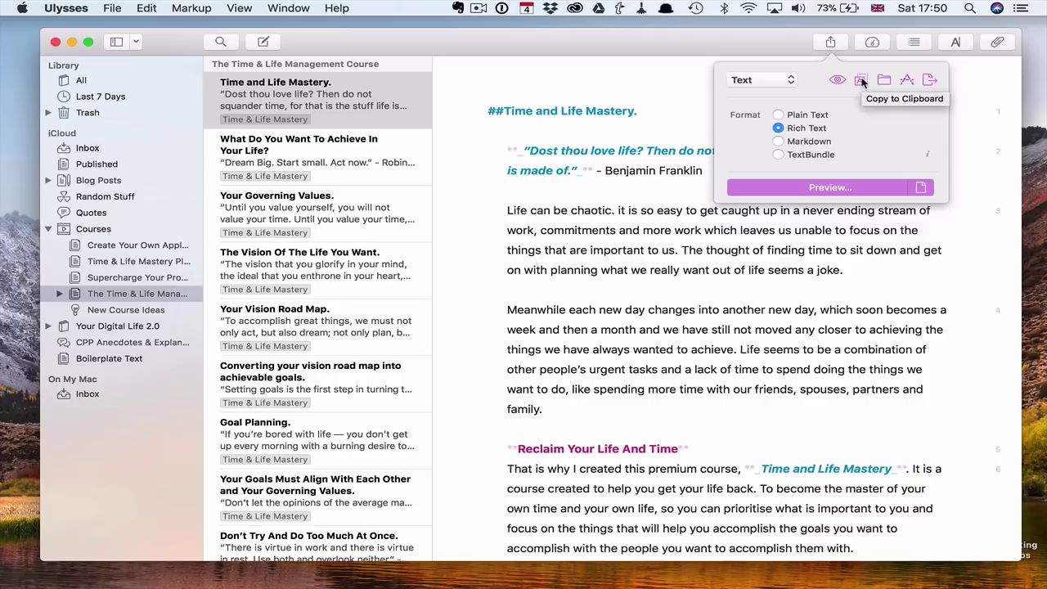
Switch the export format from Text to PDF, keep Swiss Knife style, and preview it.
click(863, 81)
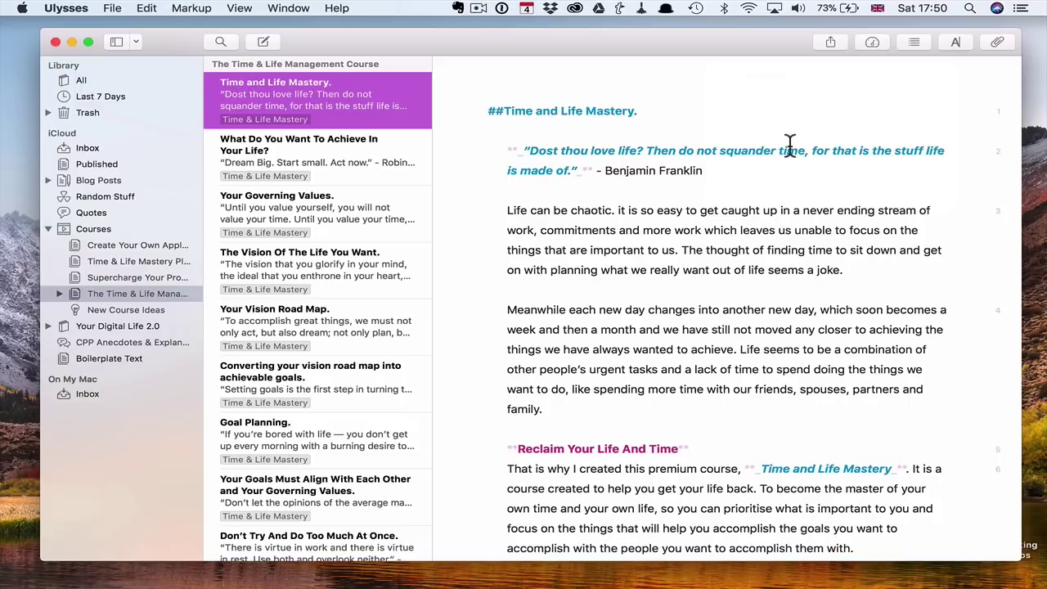
click(830, 41)
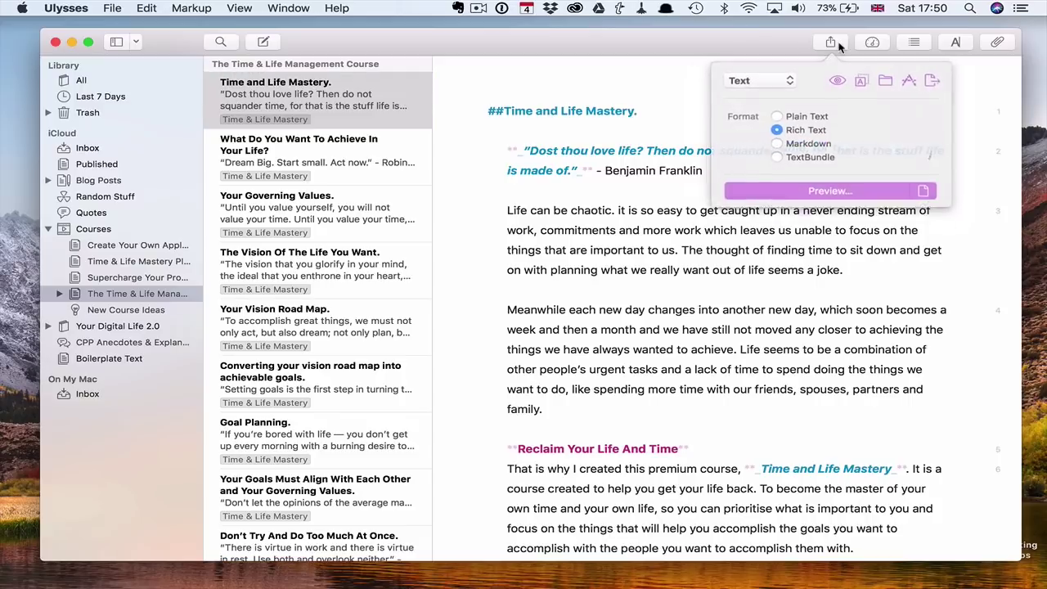
click(790, 76)
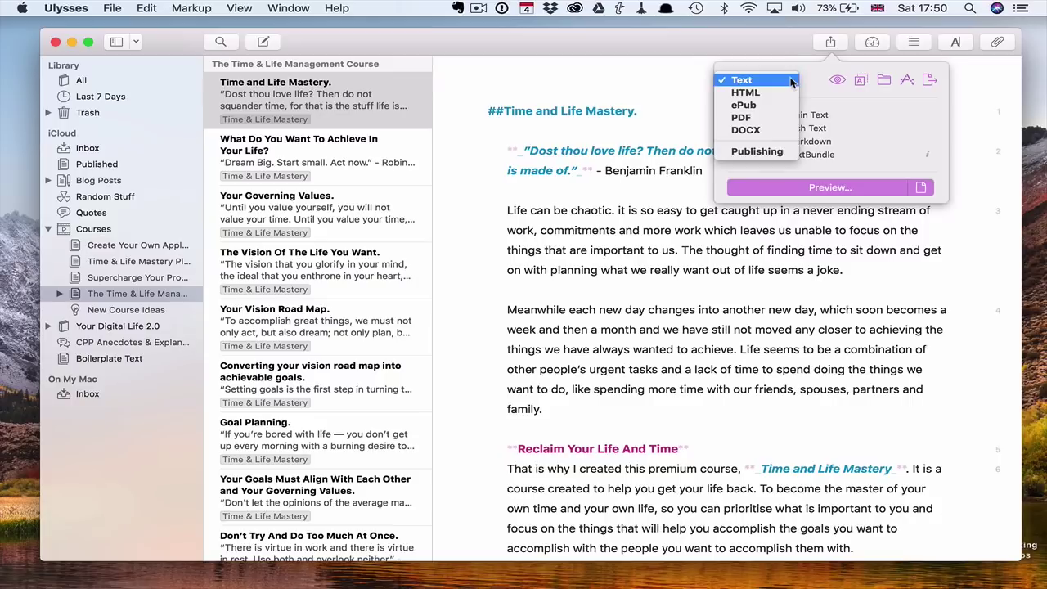
click(778, 120)
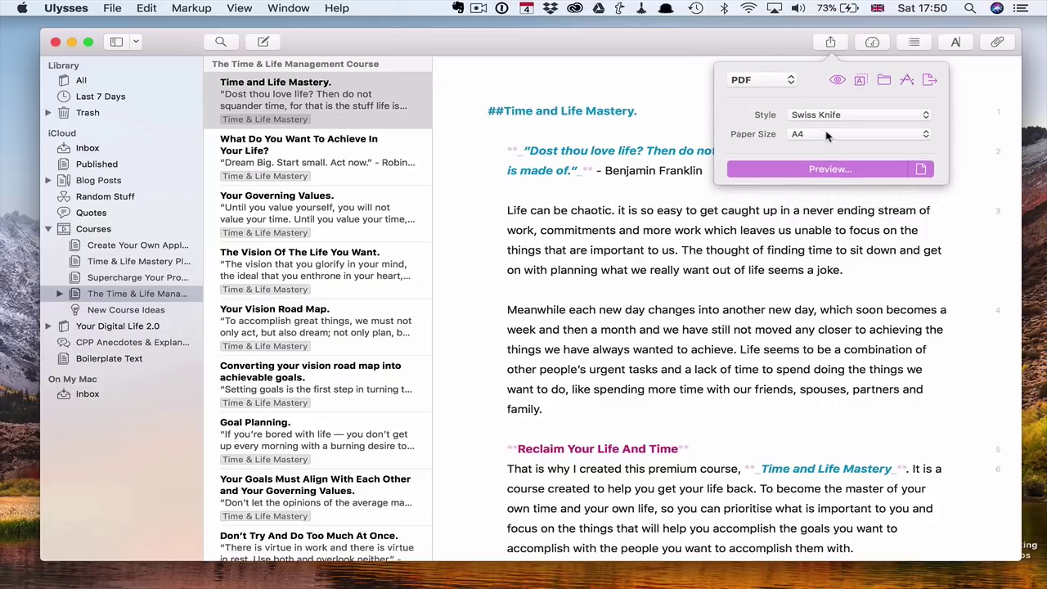
click(869, 115)
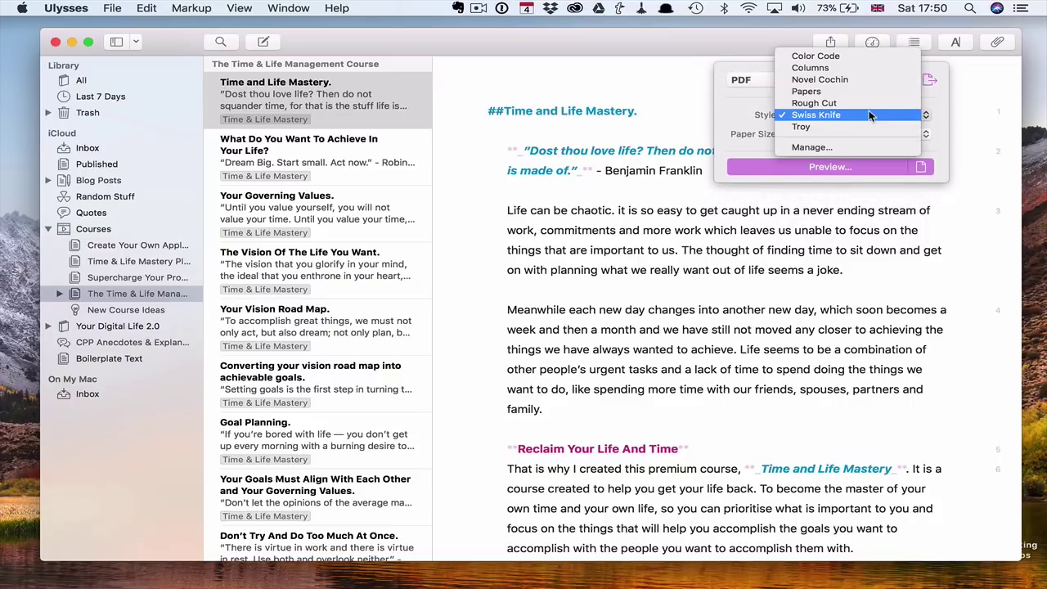
click(870, 116)
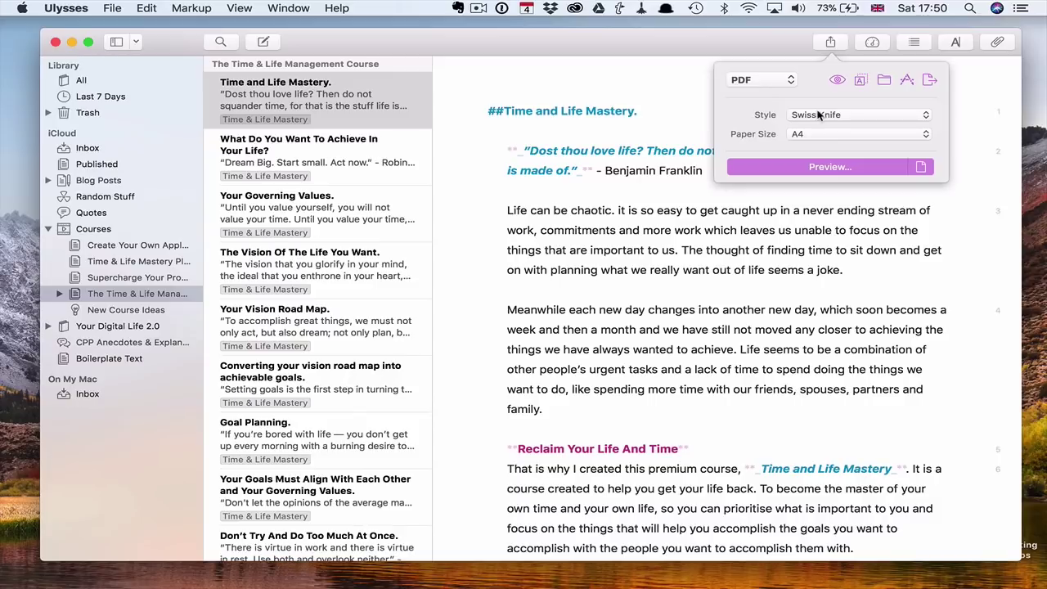
click(833, 171)
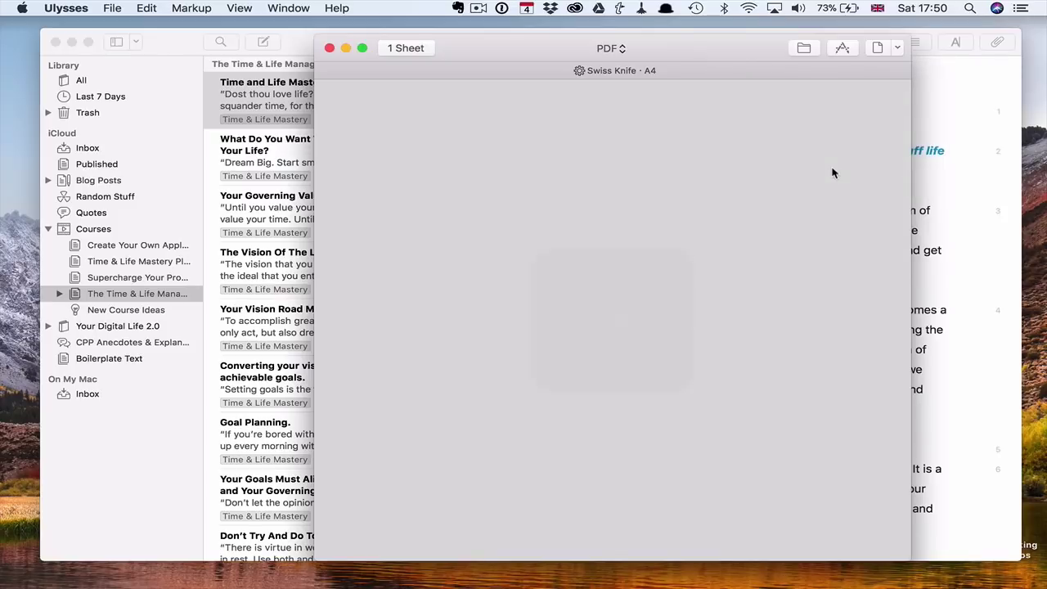
Scroll the Swiss Knife A4 PDF preview, close it, and open the New Course Ideas group.
scroll(737, 305, down, 20)
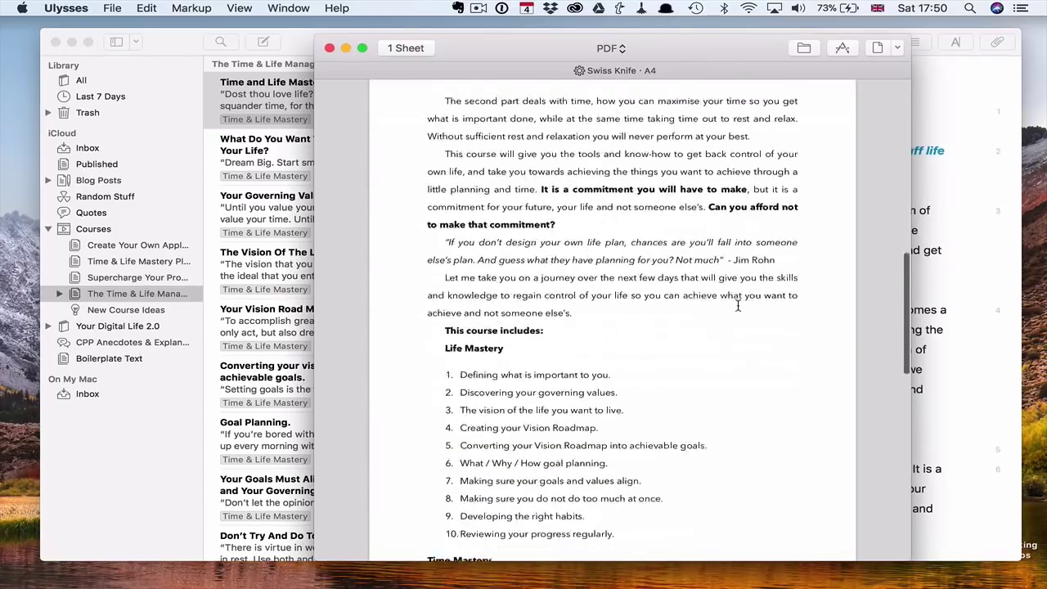
scroll(738, 303, up, 20)
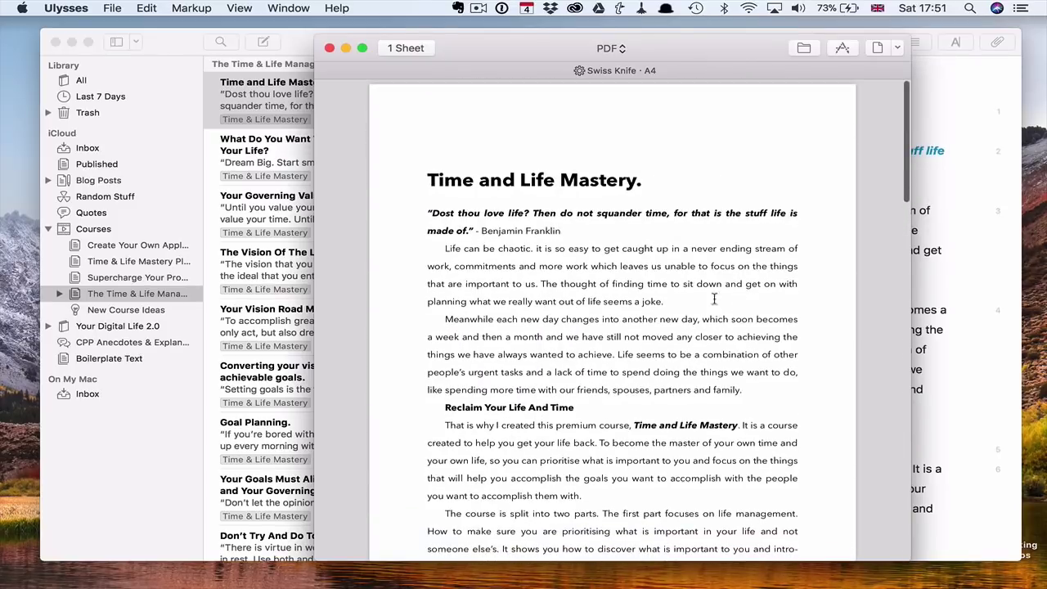
click(329, 47)
scroll(517, 384, down, 10)
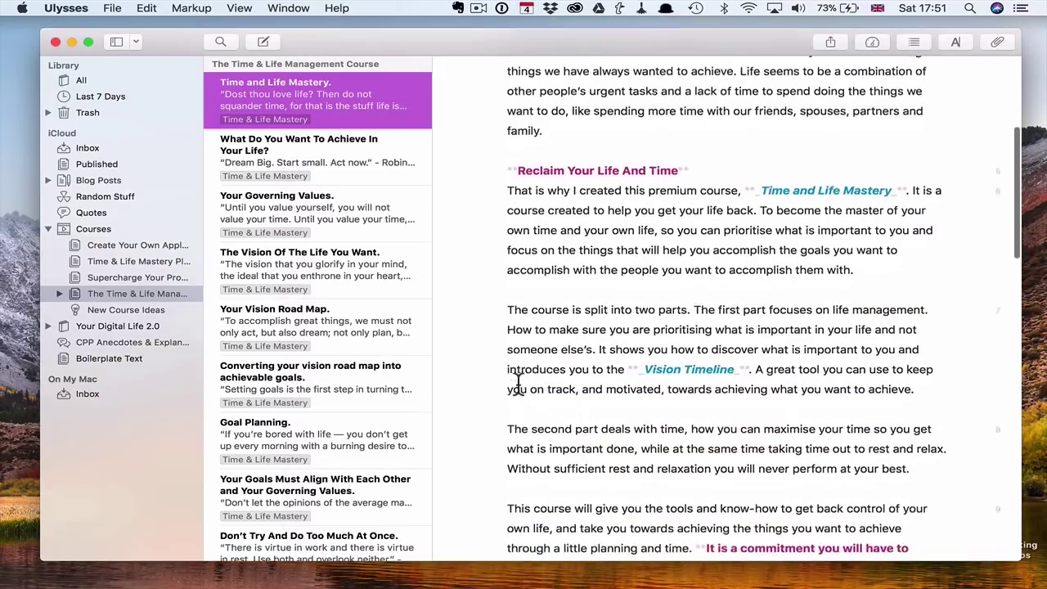
scroll(517, 385, up, 10)
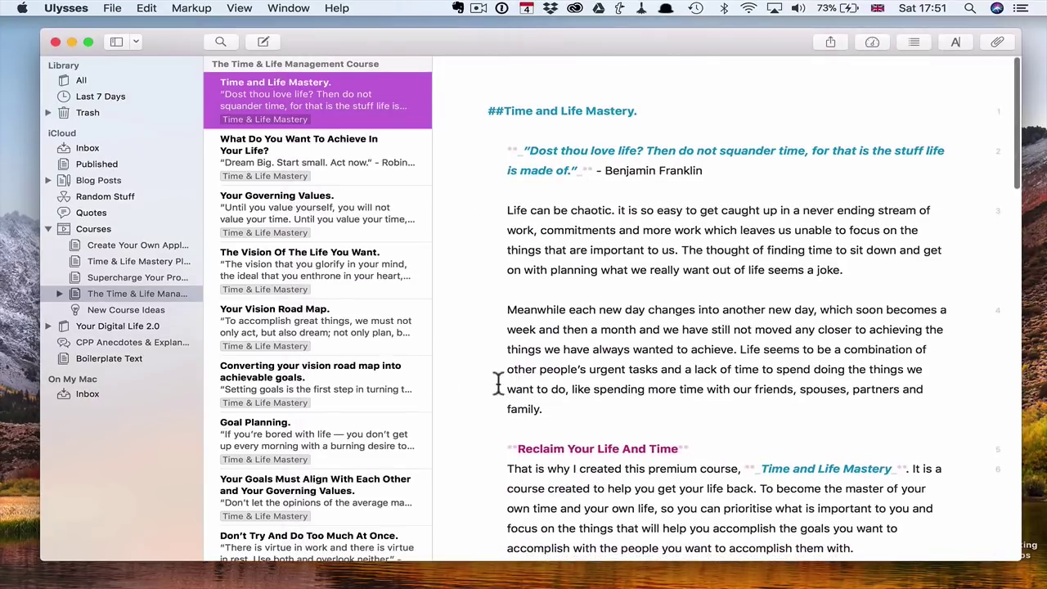
click(123, 314)
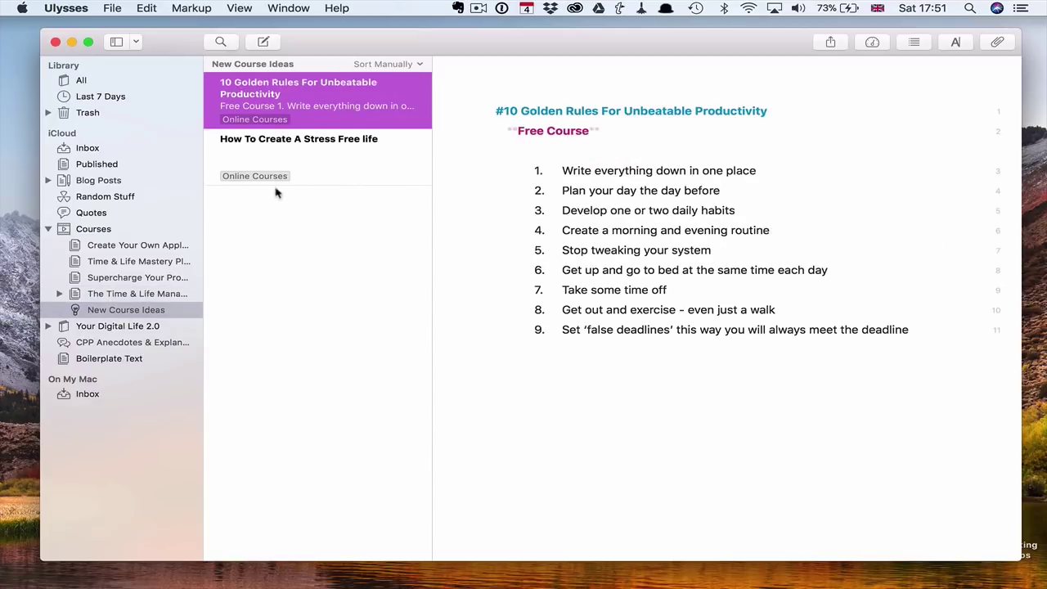
Browse Time & Life Management, Supercharge, and Mastery Planner groups, ending on empty CPP Anecdotes & Explanations.
click(110, 297)
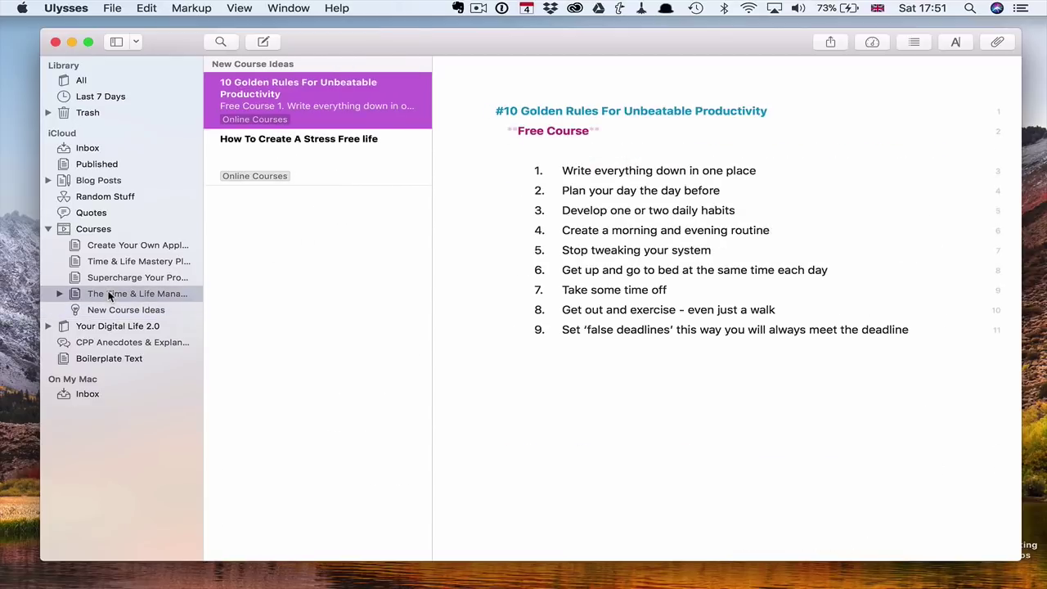
click(110, 278)
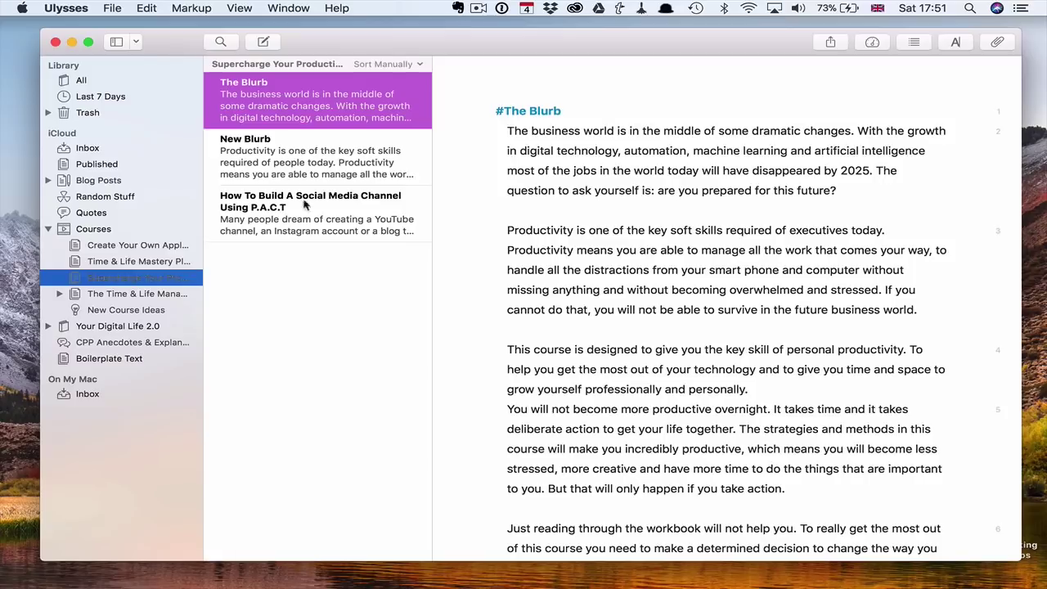
scroll(453, 368, down, 5)
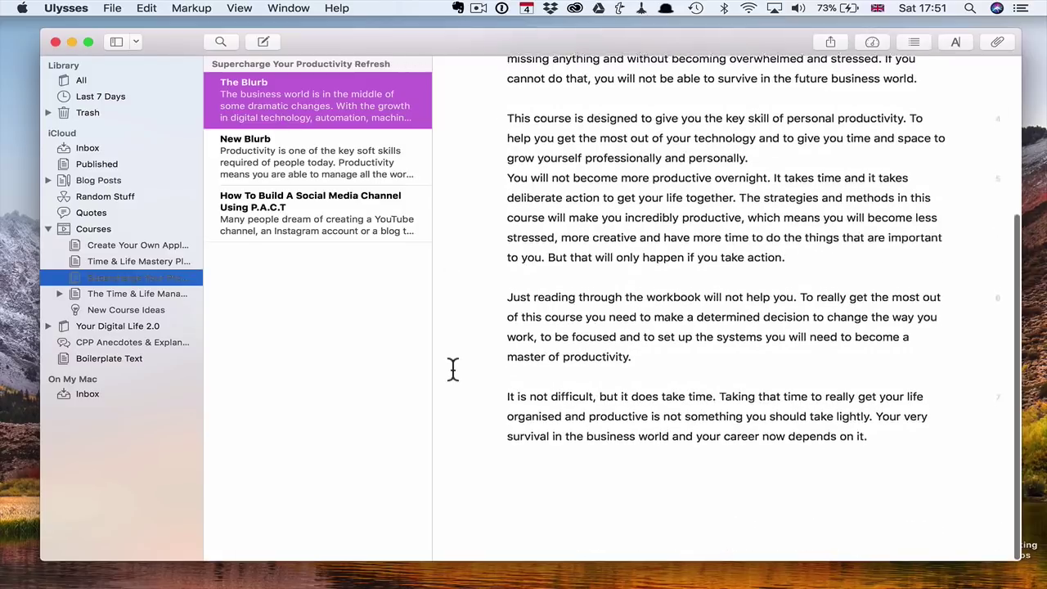
scroll(452, 368, up, 5)
click(131, 262)
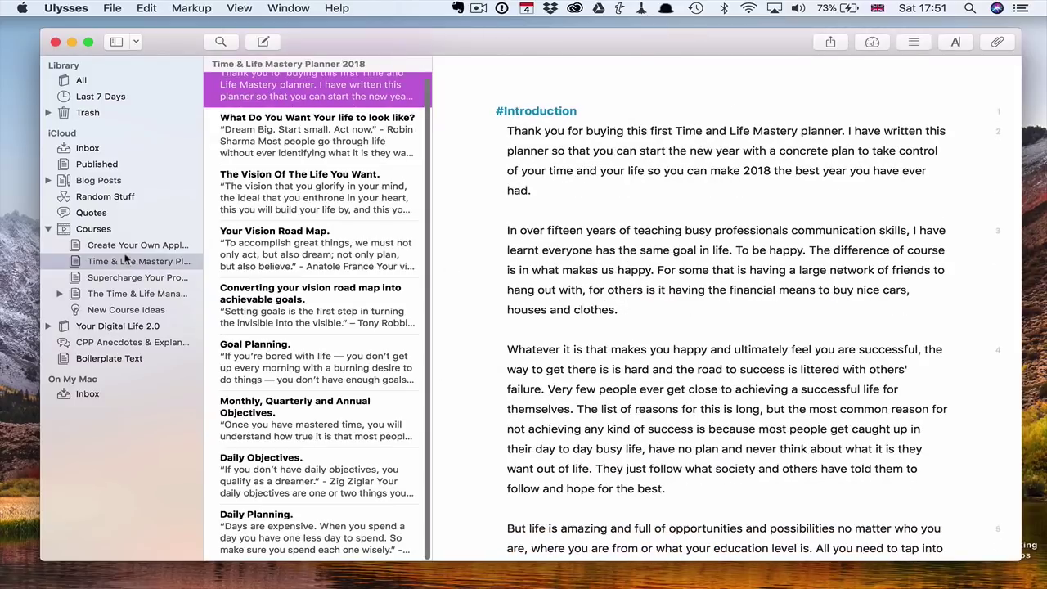
click(121, 344)
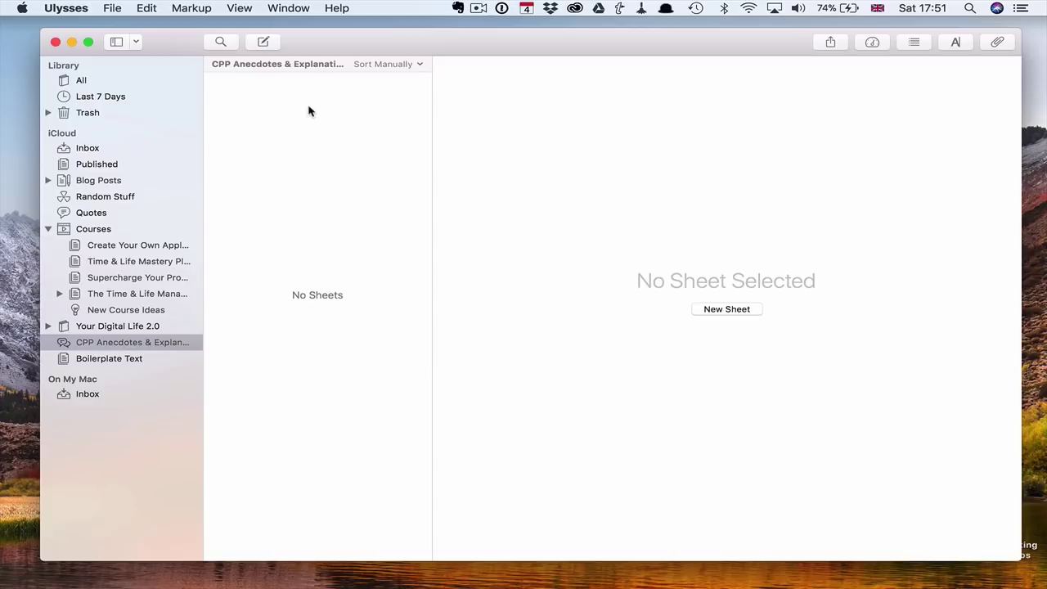
View the Boilerplate Text footnotes sheet, then open 'Time To Start Planning 2018' in Published.
click(95, 361)
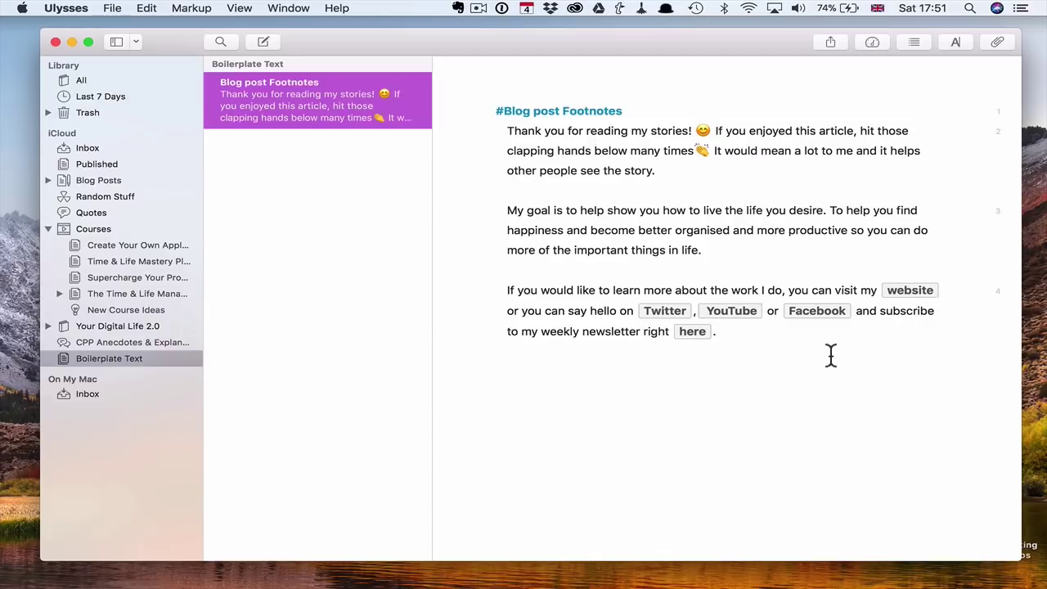
mouse_move(180, 386)
click(86, 165)
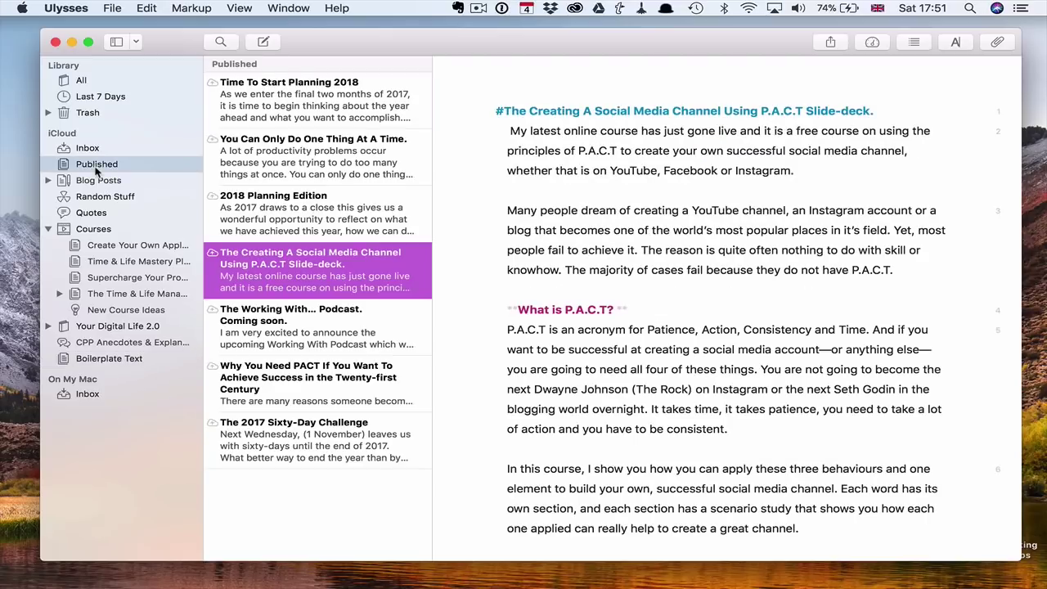
click(270, 95)
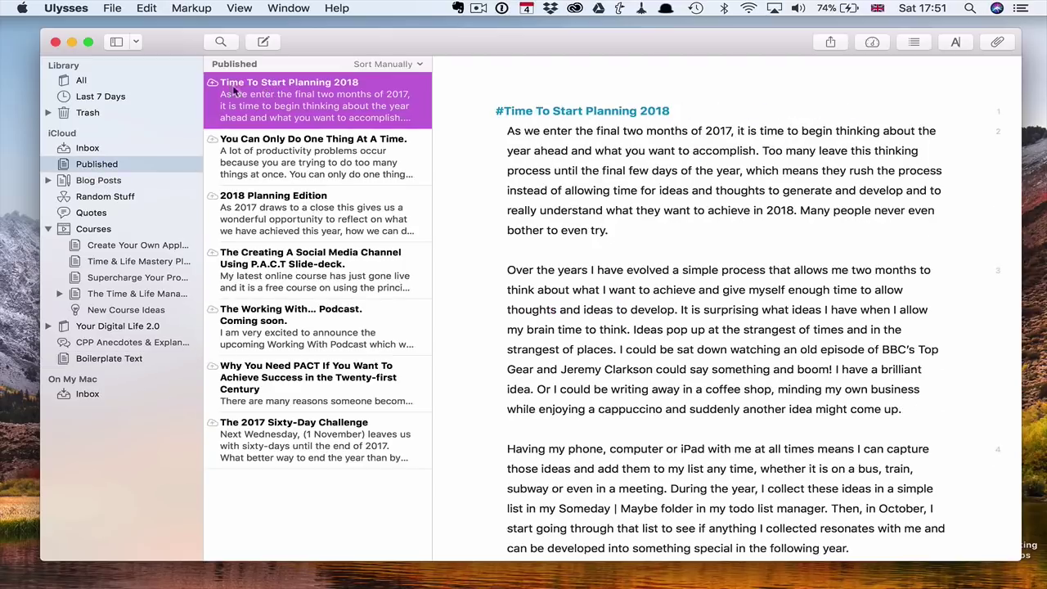
Show the Time To Start Planning 2018 sheet full screen with only the editor visible.
click(88, 43)
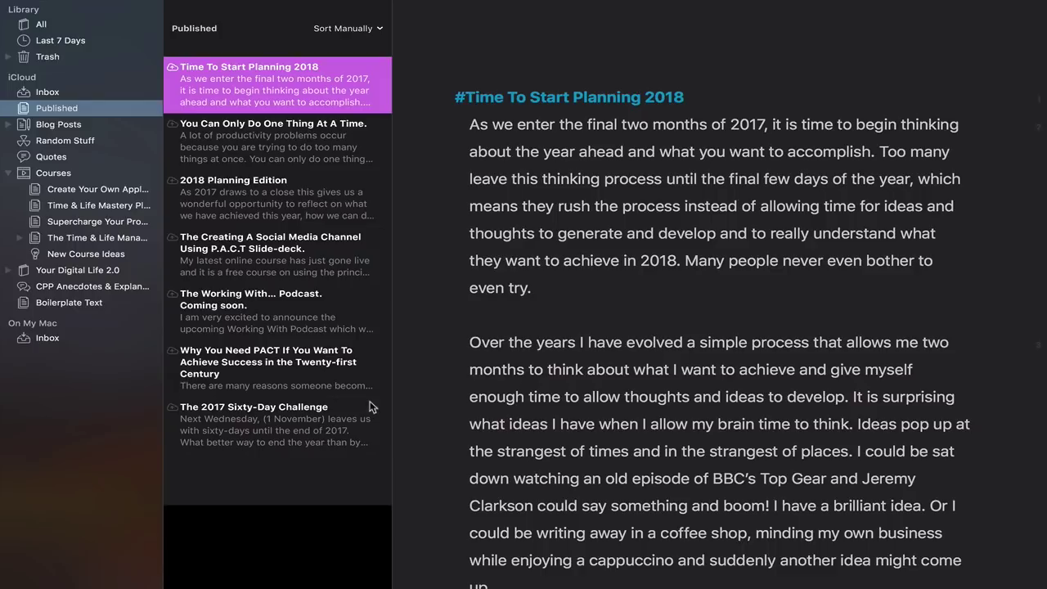
key(super+3)
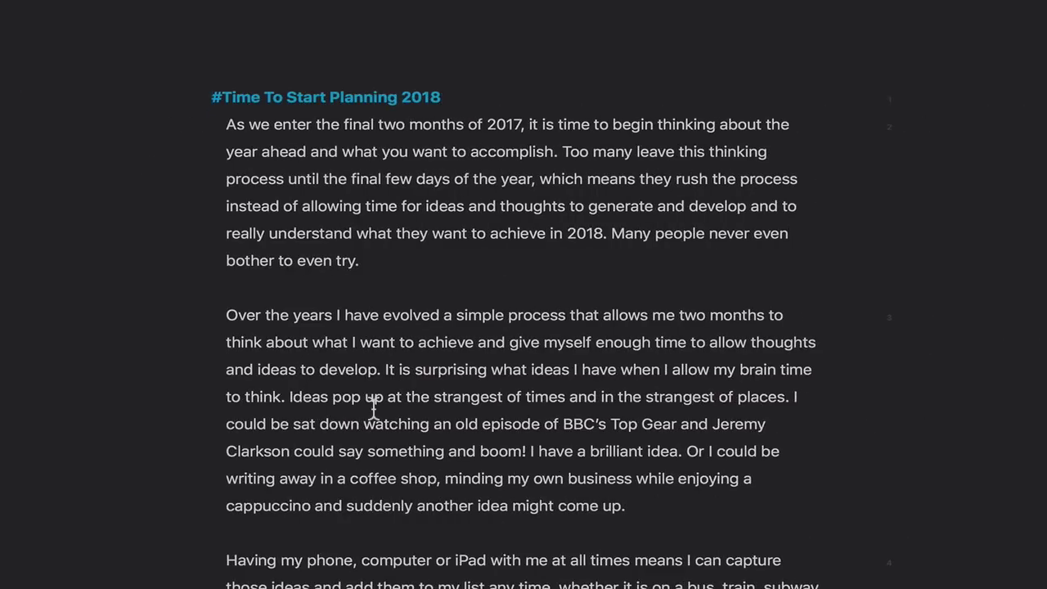
scroll(396, 422, down, 7)
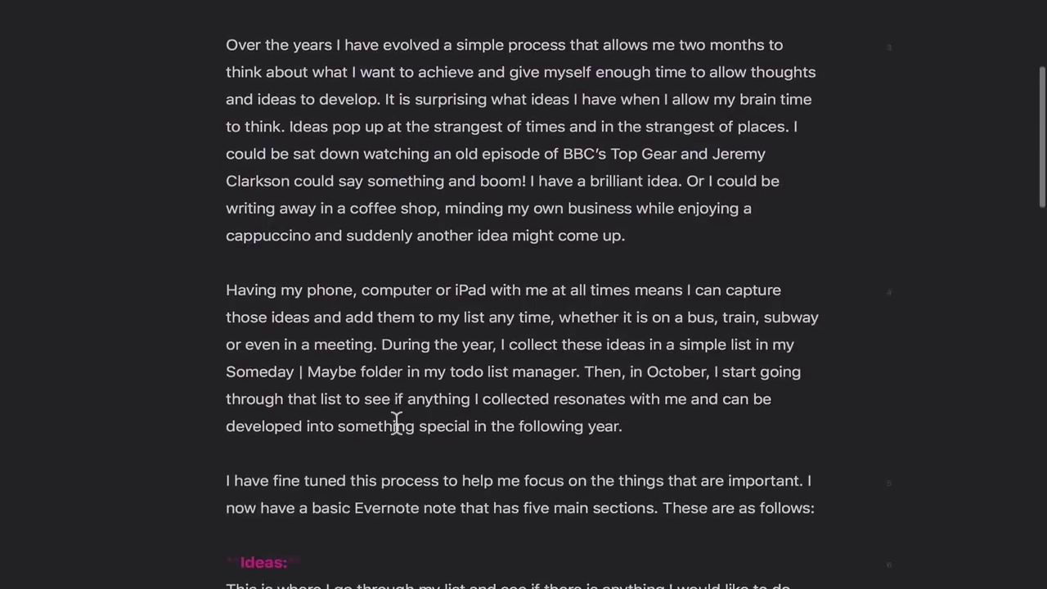
scroll(396, 422, down, 12)
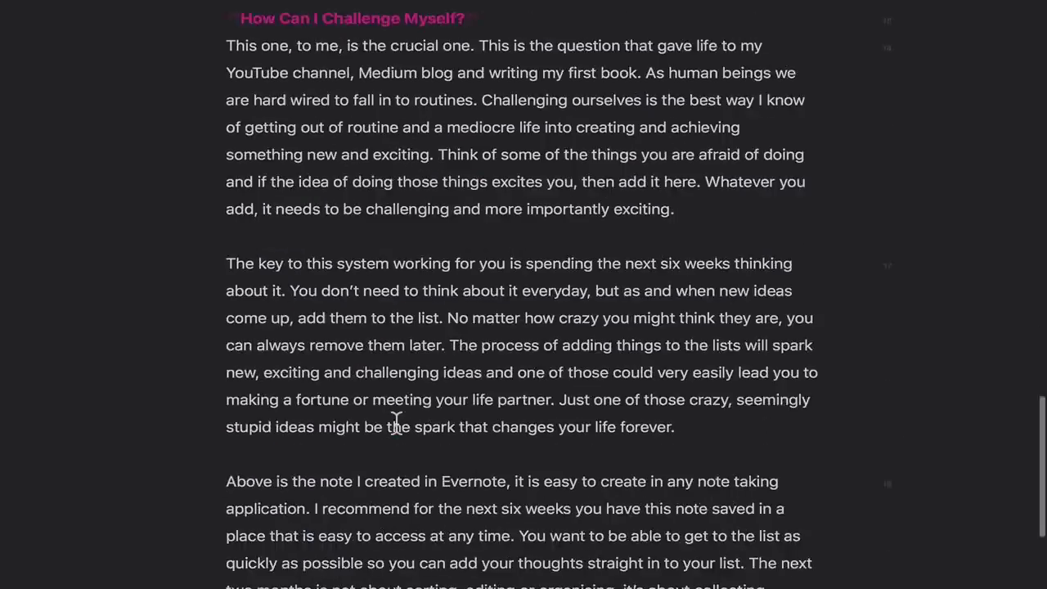
scroll(396, 422, up, 4)
scroll(396, 422, up, 15)
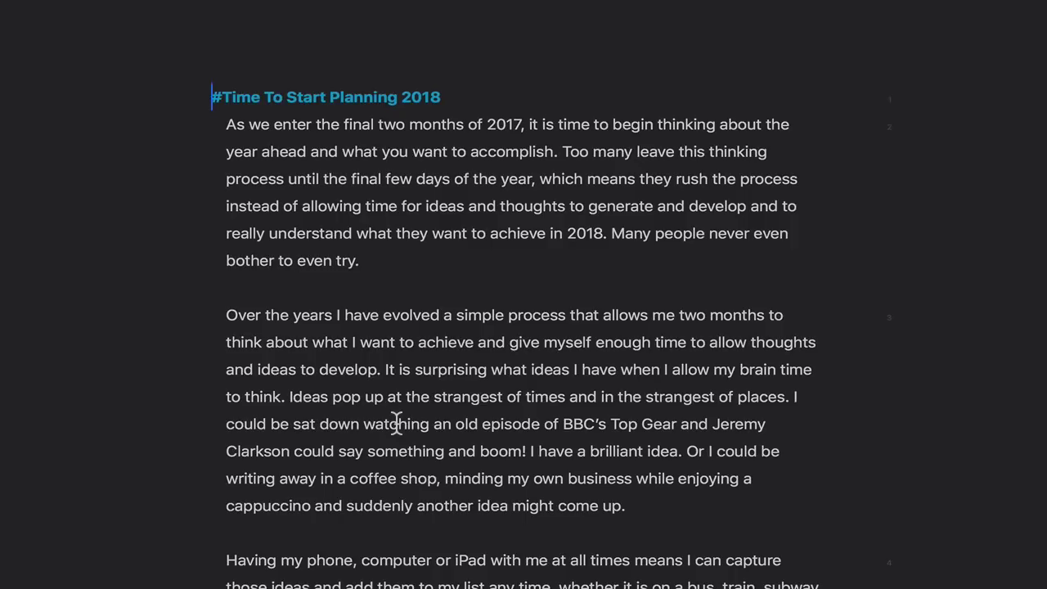
scroll(396, 423, down, 20)
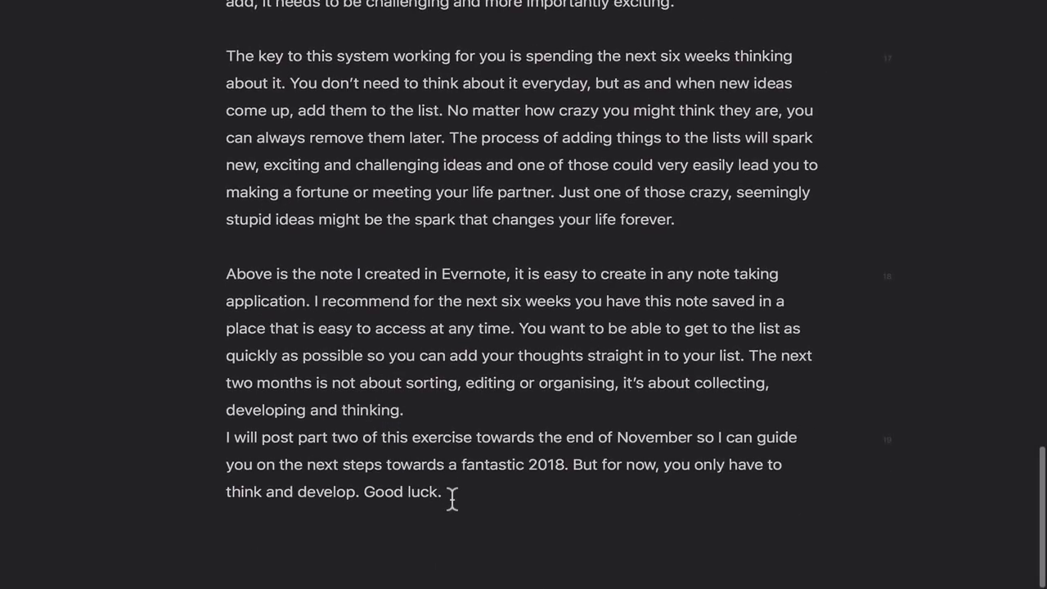
Insert a blank line after 'developing and thinking.' before the final paragraph.
click(451, 495)
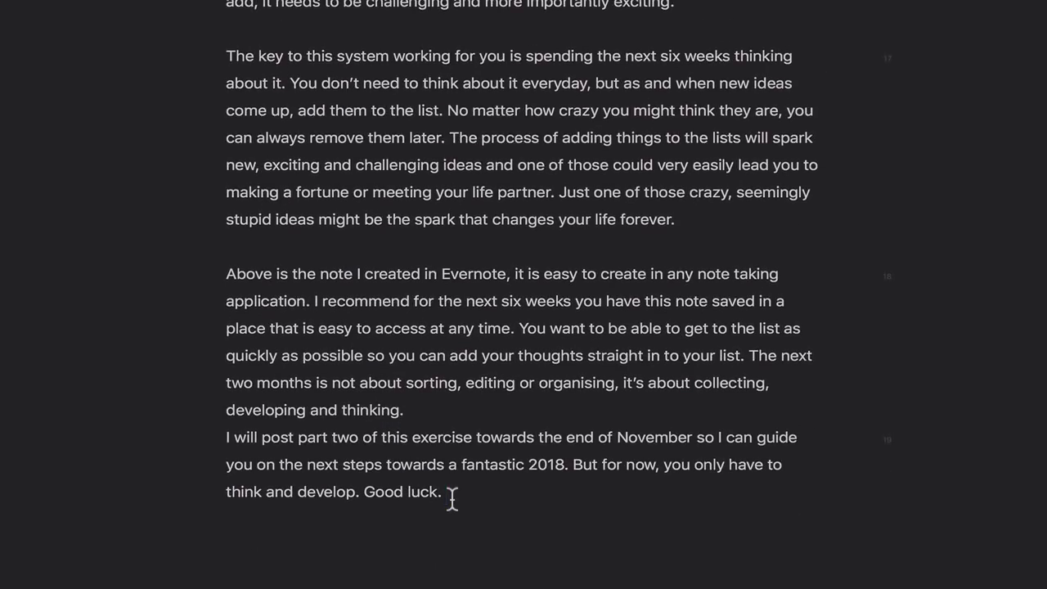
click(423, 411)
key(Return)
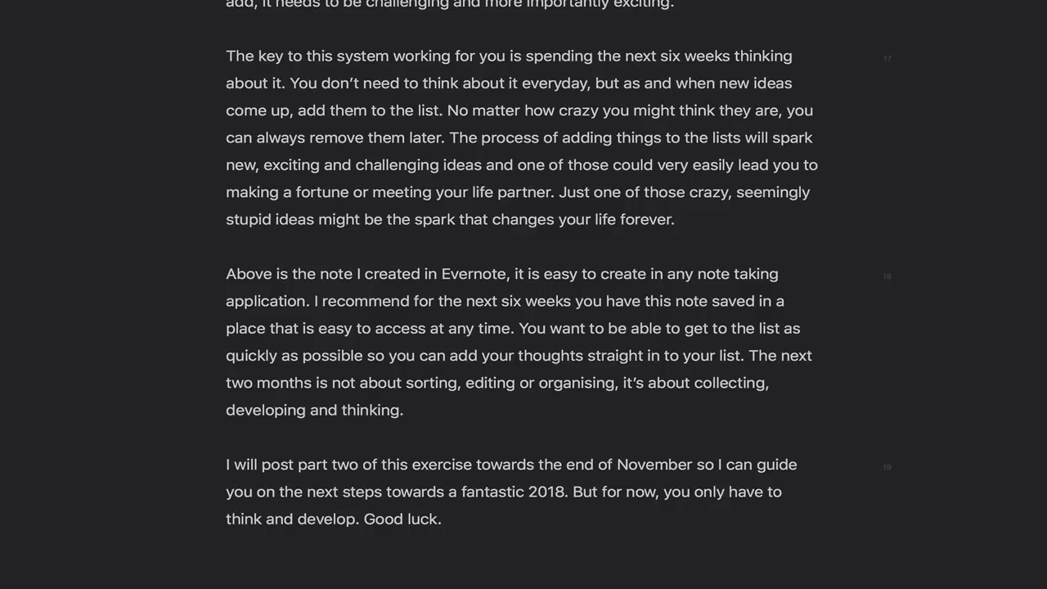
scroll(514, 327, up, 20)
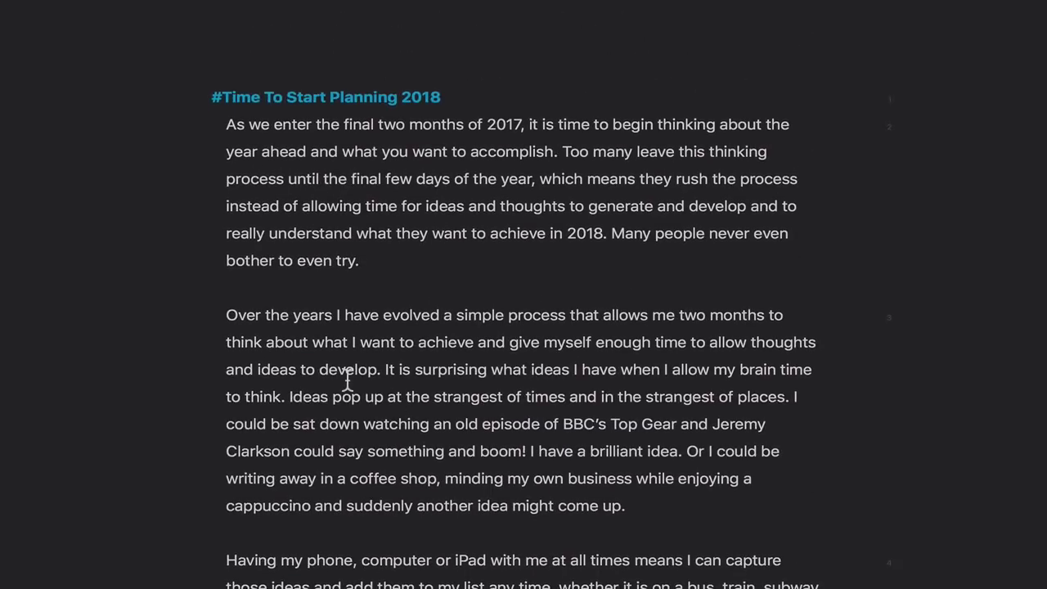
Bring back the library and sheet list alongside the editor.
key(super+1)
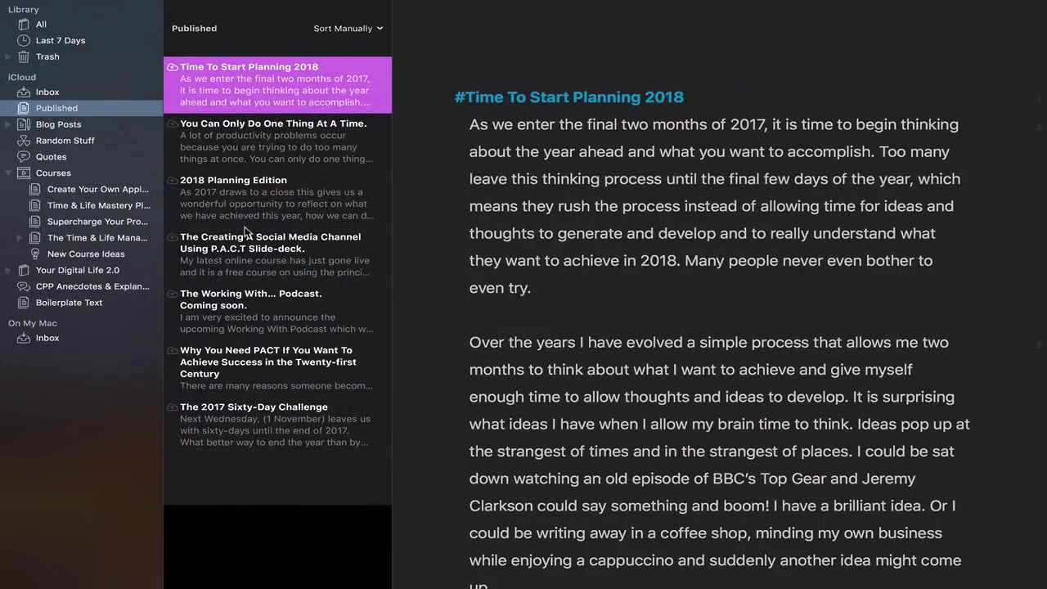
key(super+2)
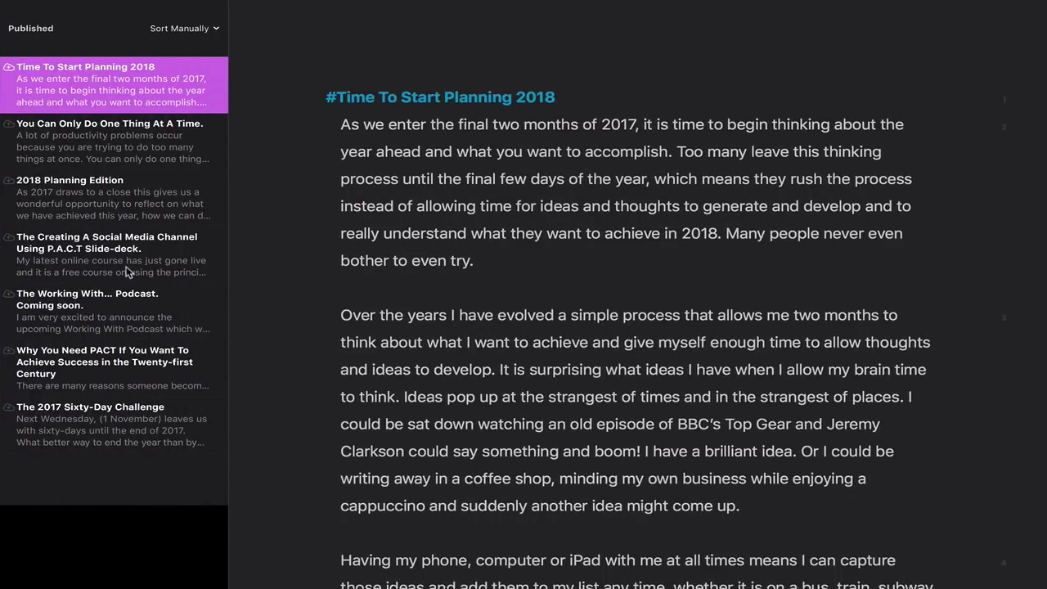
scroll(127, 272, down, 2)
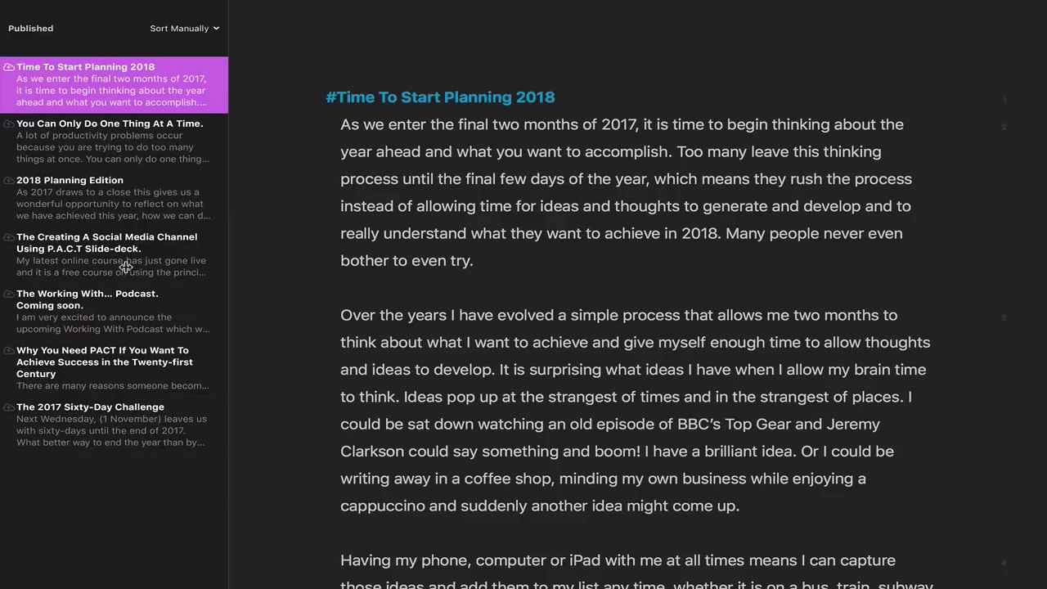
key(super+1)
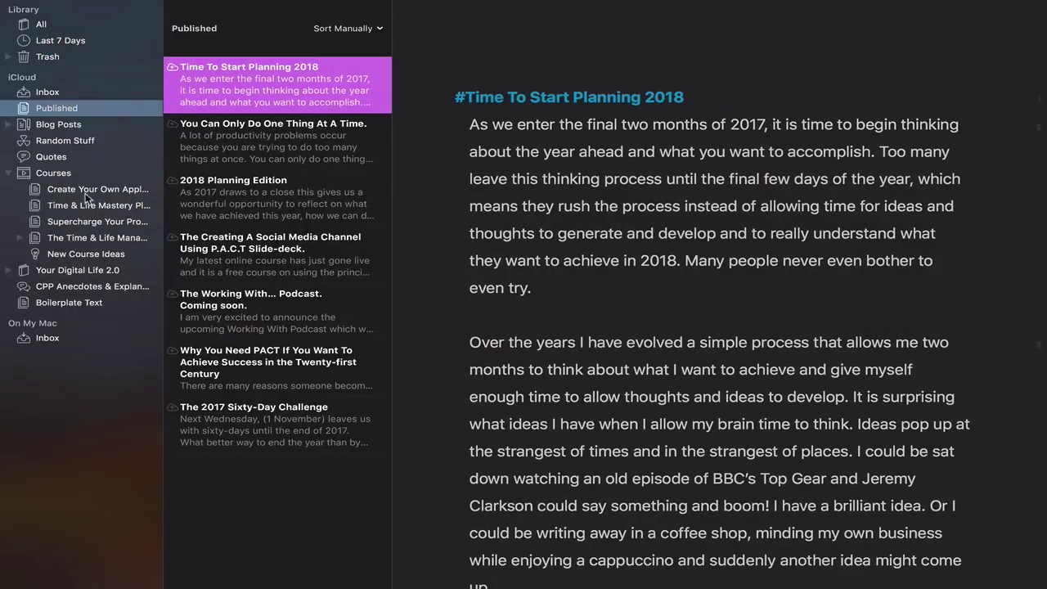
Open the Time & Life and Your Digital Life 2.0 course groups.
click(88, 239)
click(90, 271)
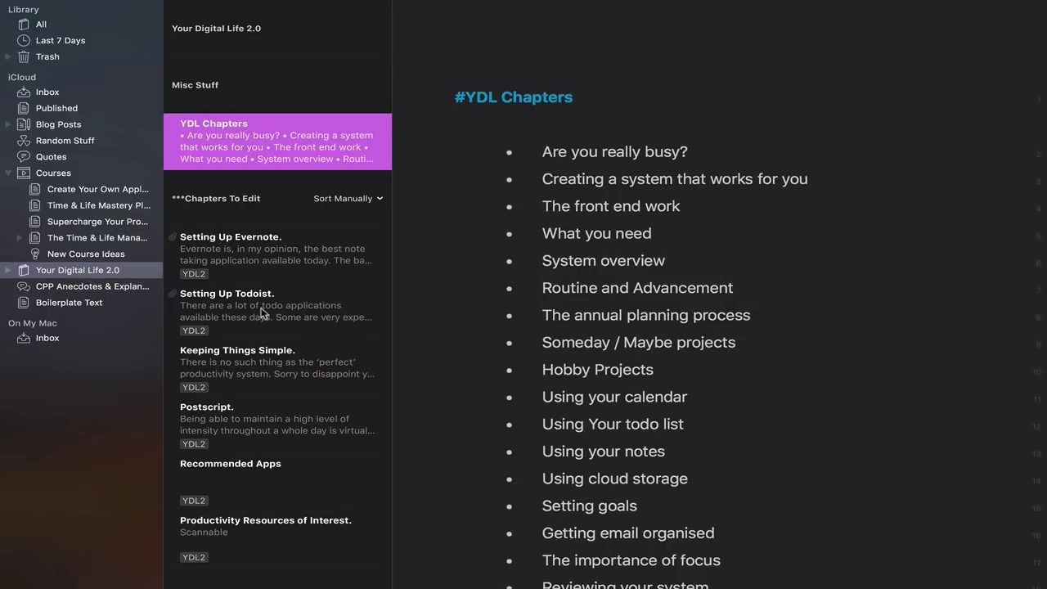
scroll(262, 312, down, 10)
scroll(262, 312, up, 10)
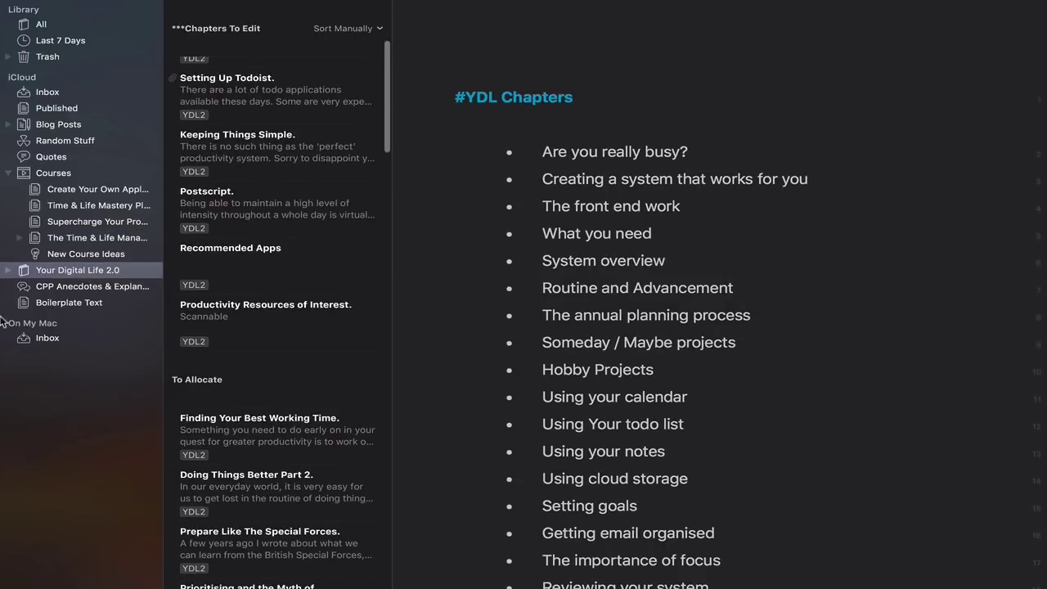
Expand Your Digital Life 2.0 and browse its Misc Stuff, Chapters To Edit, Introduction and To Allocate subgroups.
click(9, 270)
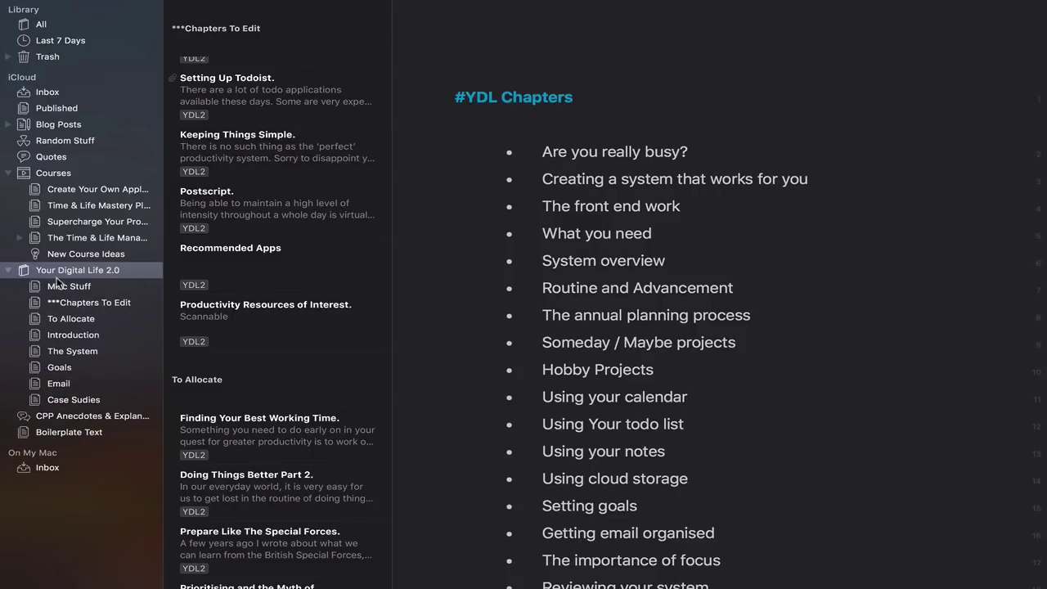
click(74, 288)
click(78, 302)
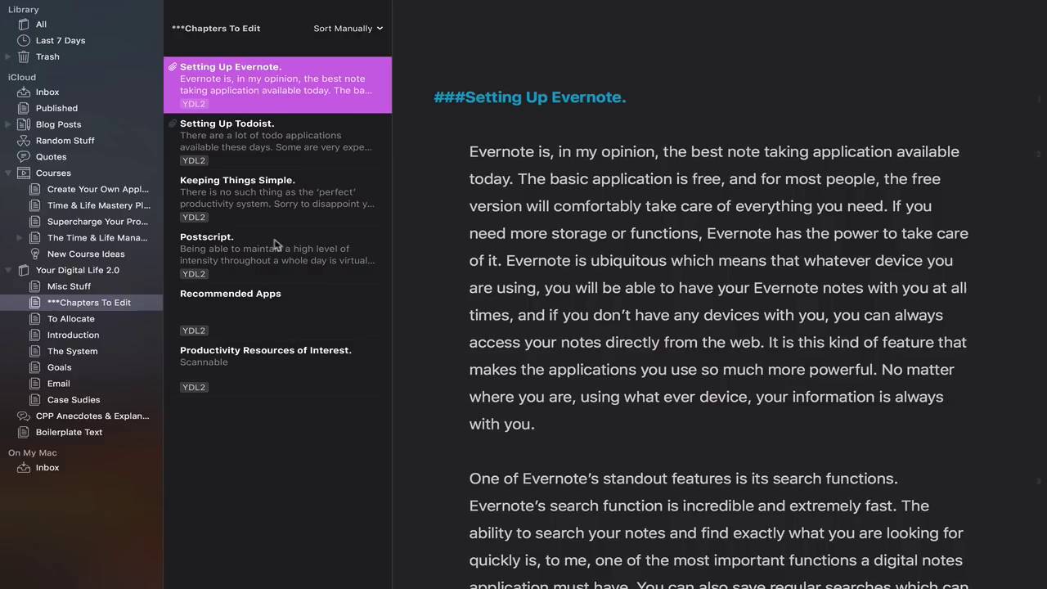
click(89, 336)
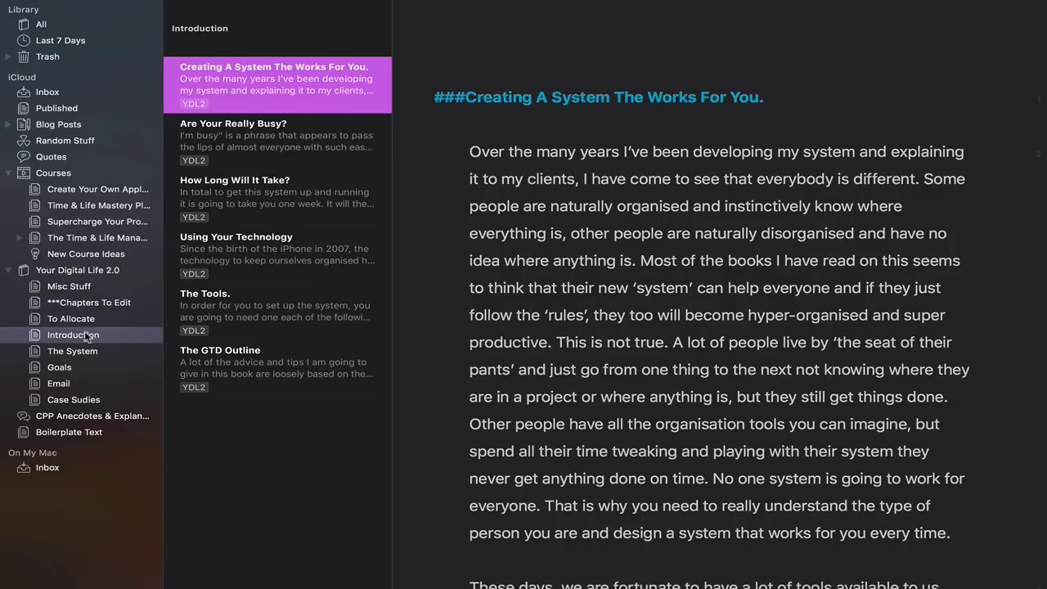
click(77, 324)
scroll(327, 169, down, 5)
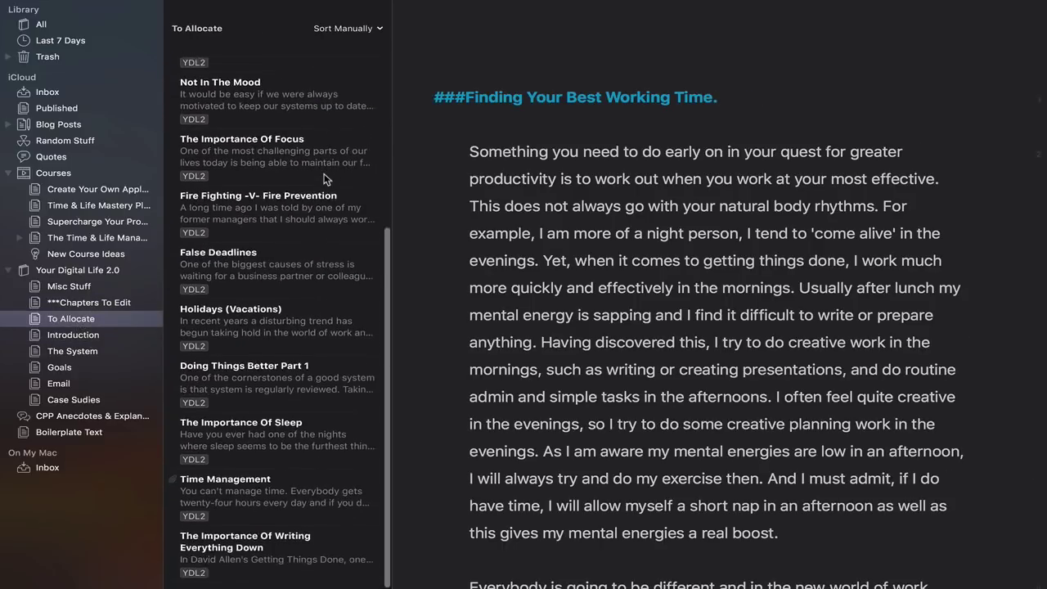
scroll(325, 179, up, 5)
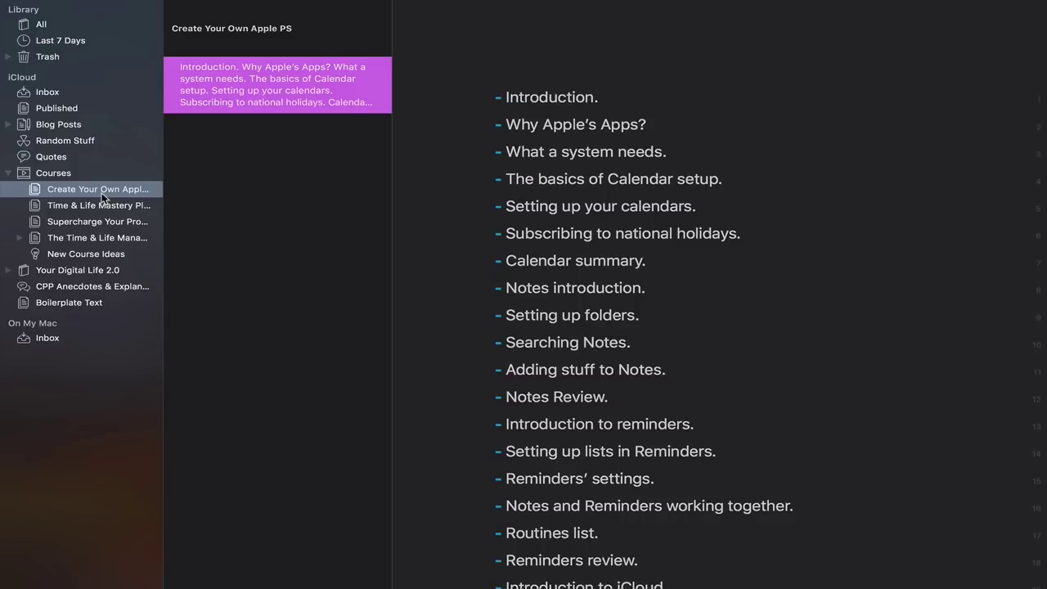
Show the Create Your Own Apple PS outline editor-only and scroll through its lesson titles.
key(super+3)
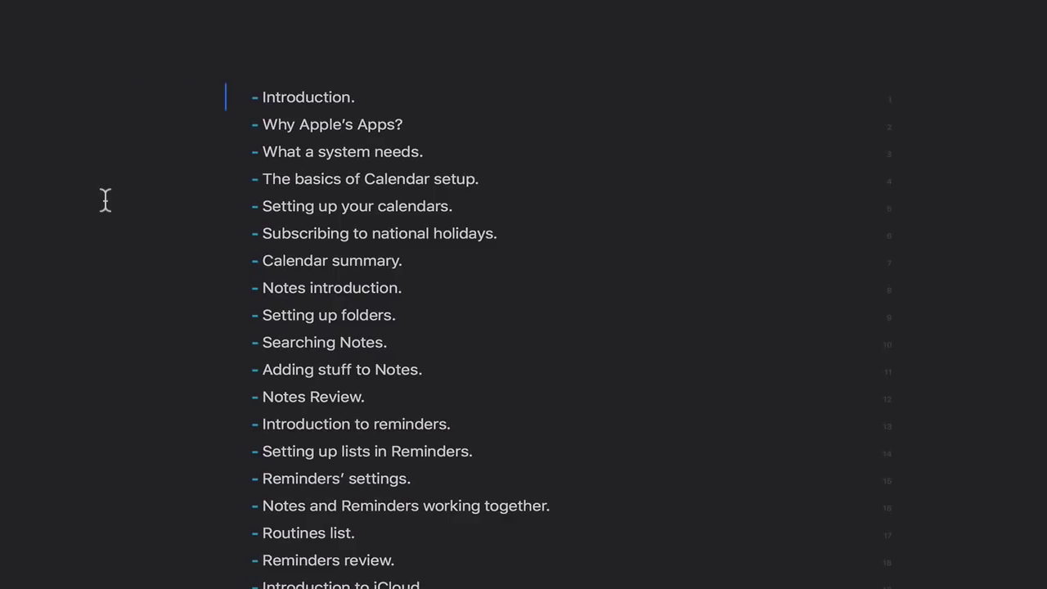
scroll(382, 381, down, 5)
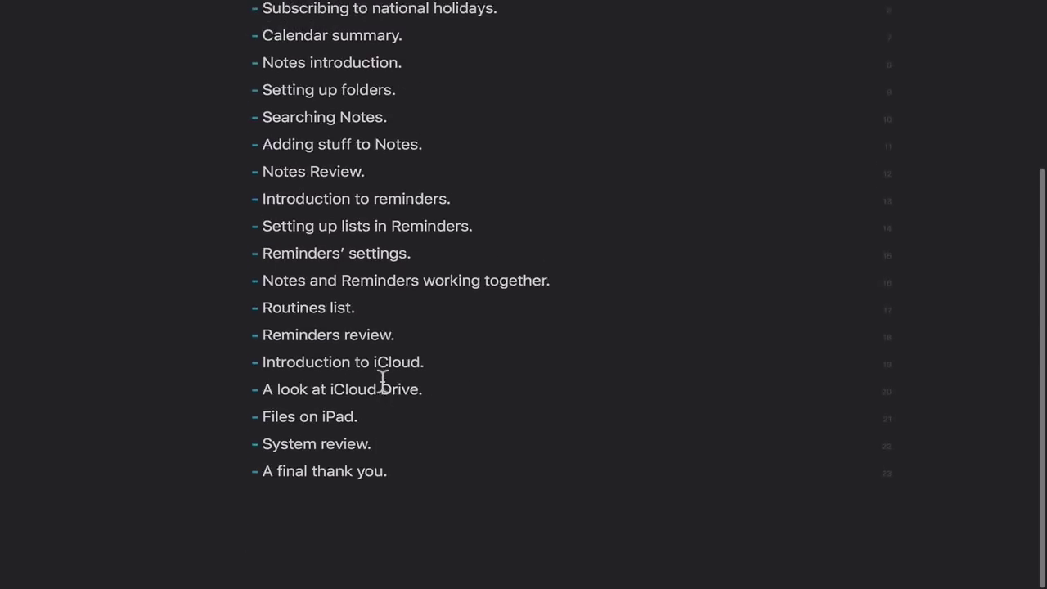
scroll(382, 380, up, 5)
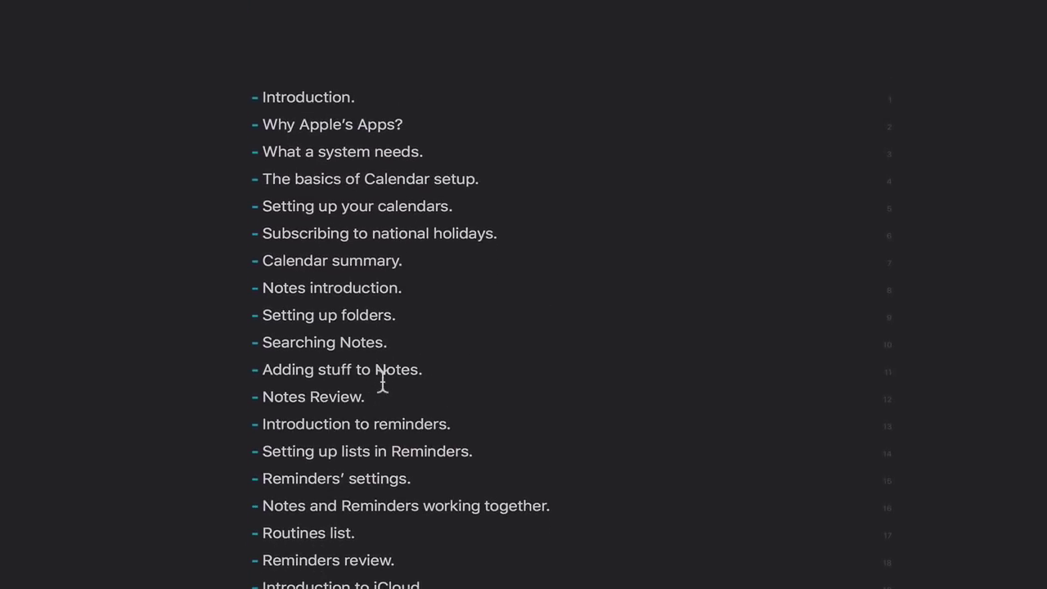